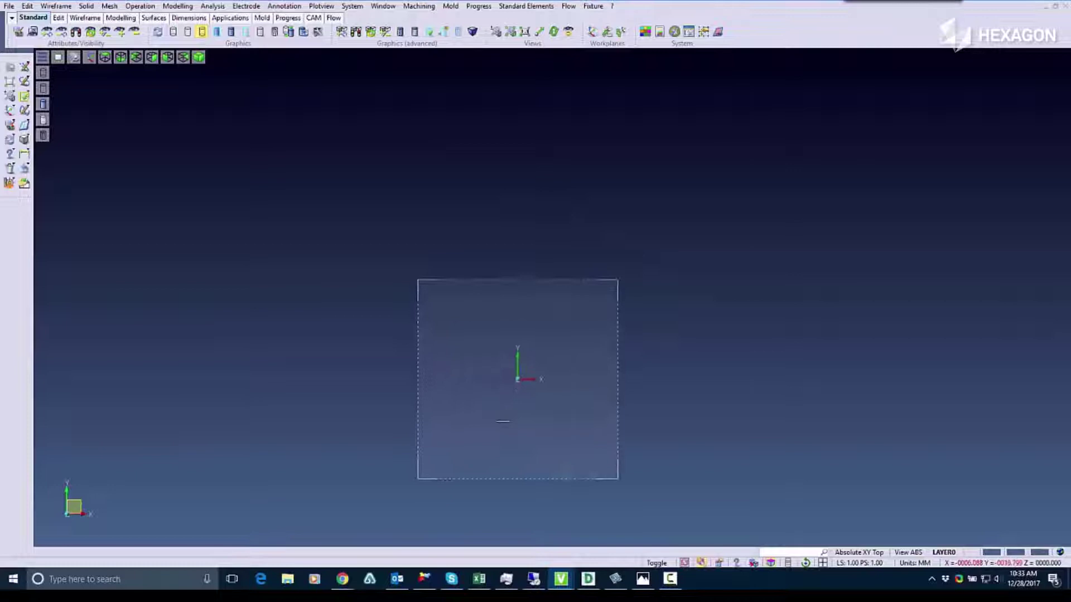
Sketch a horizontal line 96 mm long from the workplane origin in the negative X direction
{"action": "left_click", "coordinate": [56, 6]}
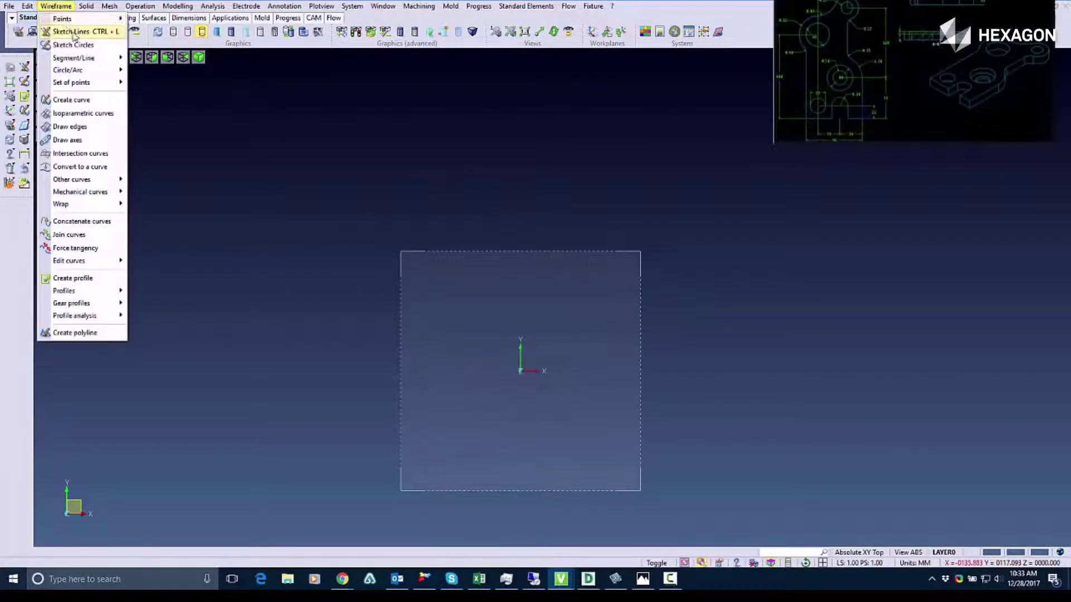
{"action": "left_click", "coordinate": [73, 33]}
{"action": "left_click", "coordinate": [520, 371]}
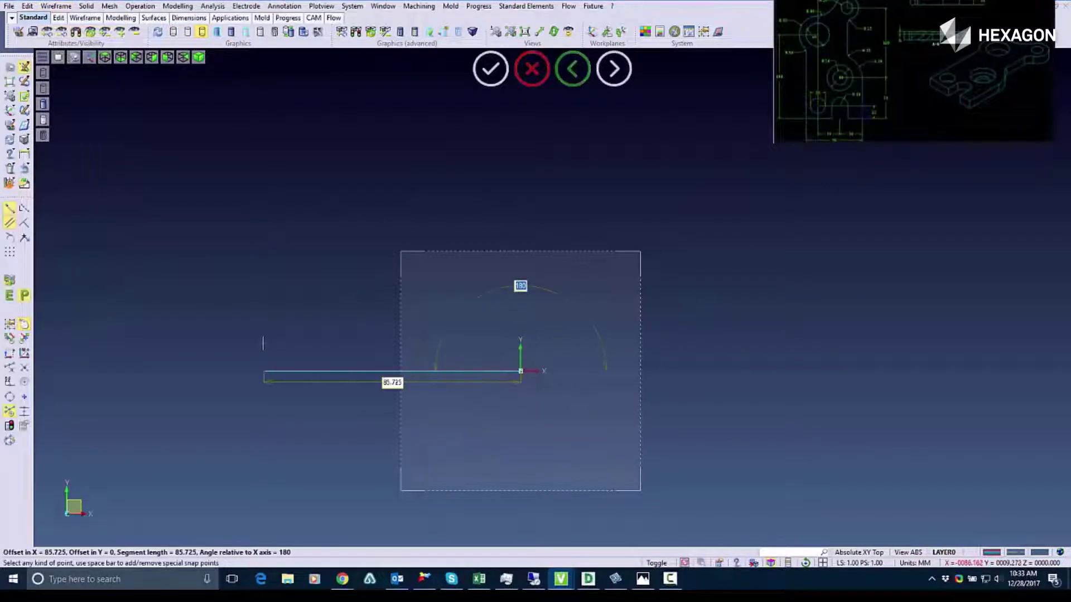
{"action": "key", "text": "Tab"}
{"action": "type", "text": "96"}
{"action": "key", "text": "Return"}
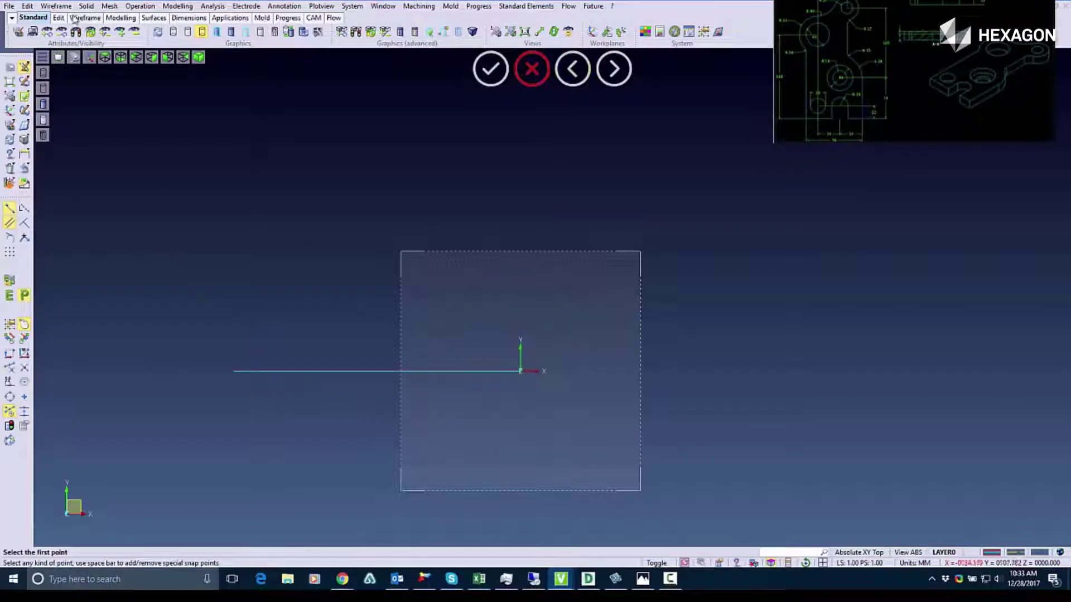
Sketch a circle of 14 mm radius with its centre offset -38, 22 from the origin
{"action": "left_click", "coordinate": [69, 9]}
{"action": "left_click", "coordinate": [73, 44]}
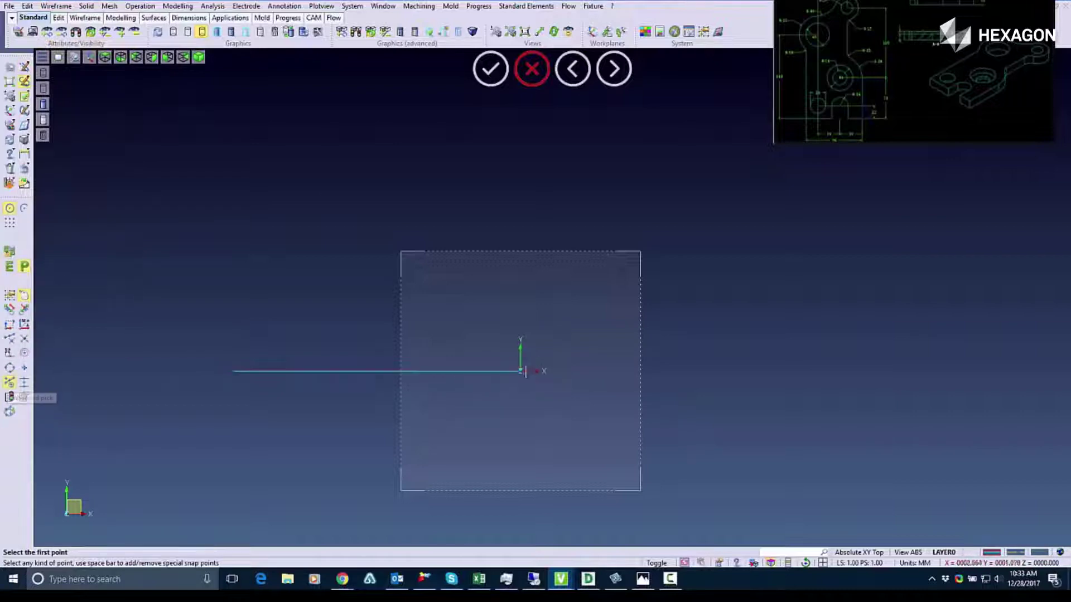
{"action": "mouse_move", "coordinate": [519, 372]}
{"action": "type", "text": "-7"}
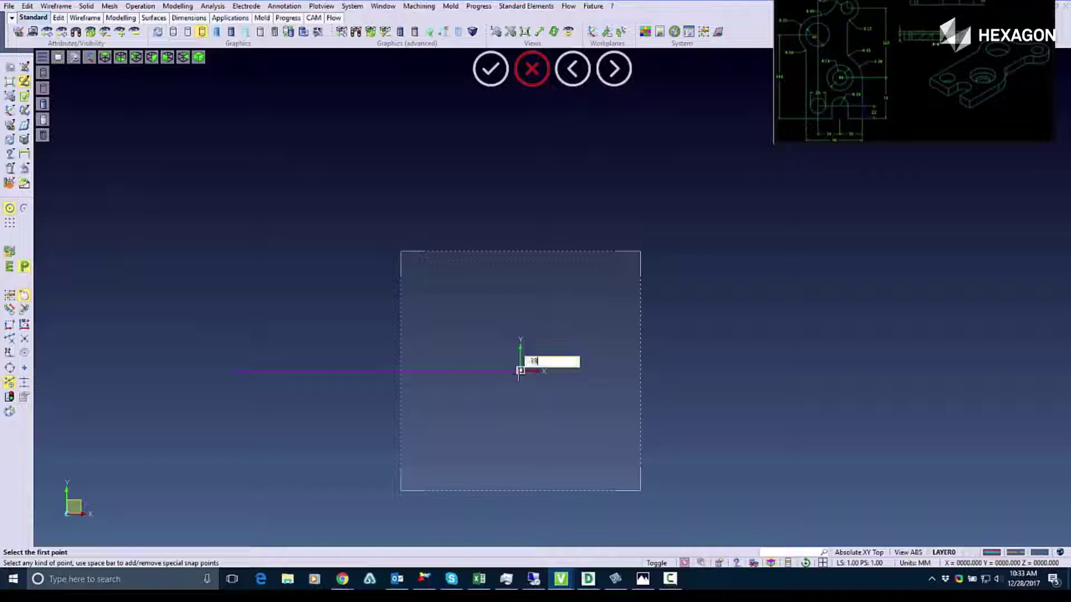
{"action": "type", "text": "22"}
{"action": "key", "text": "Return"}
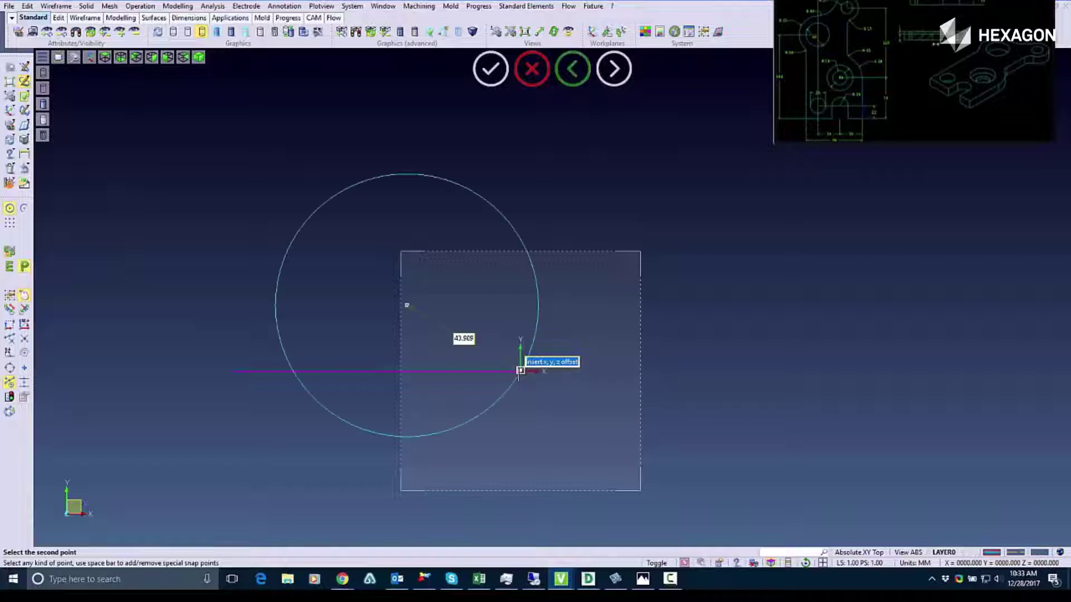
{"action": "key", "text": "Return"}
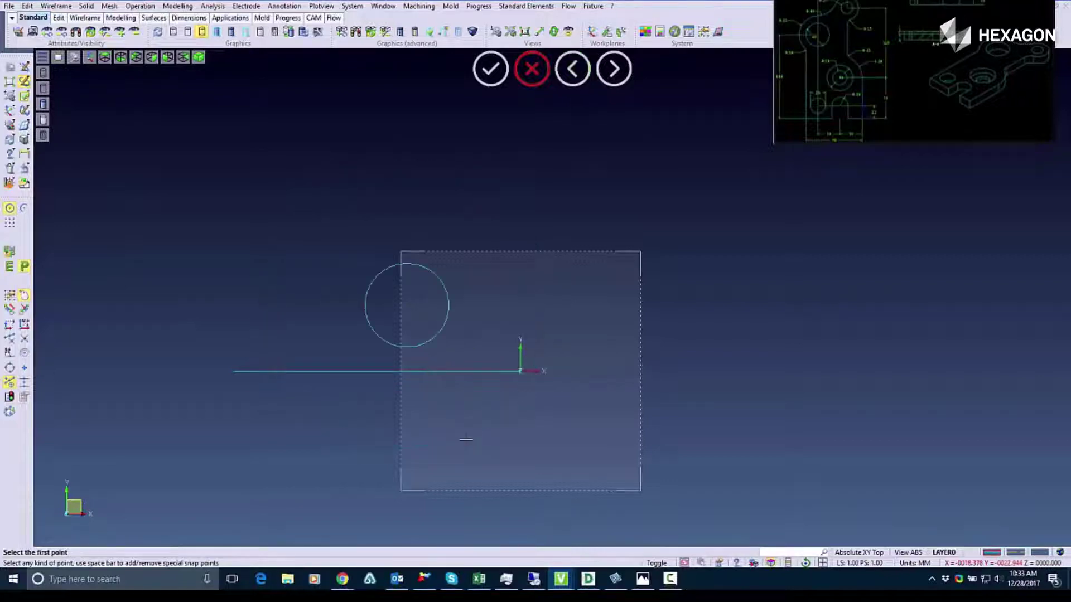
Sketch a circle of 13 mm radius with its centre offset -38*2, 22 from the origin
{"action": "type", "text": "0"}
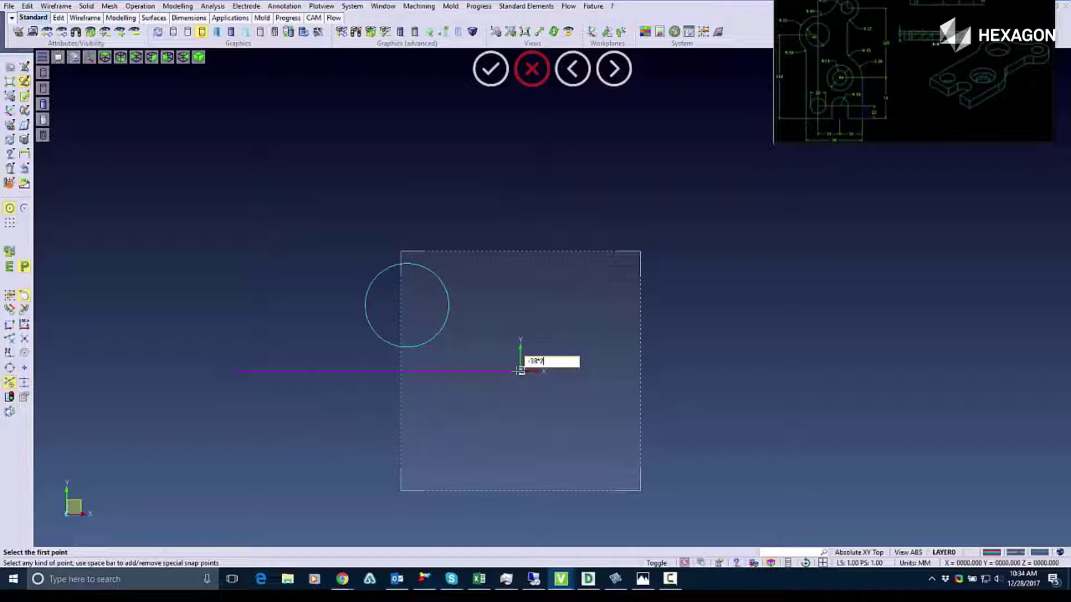
{"action": "type", "text": "-38*2,"}
{"action": "key", "text": "Return"}
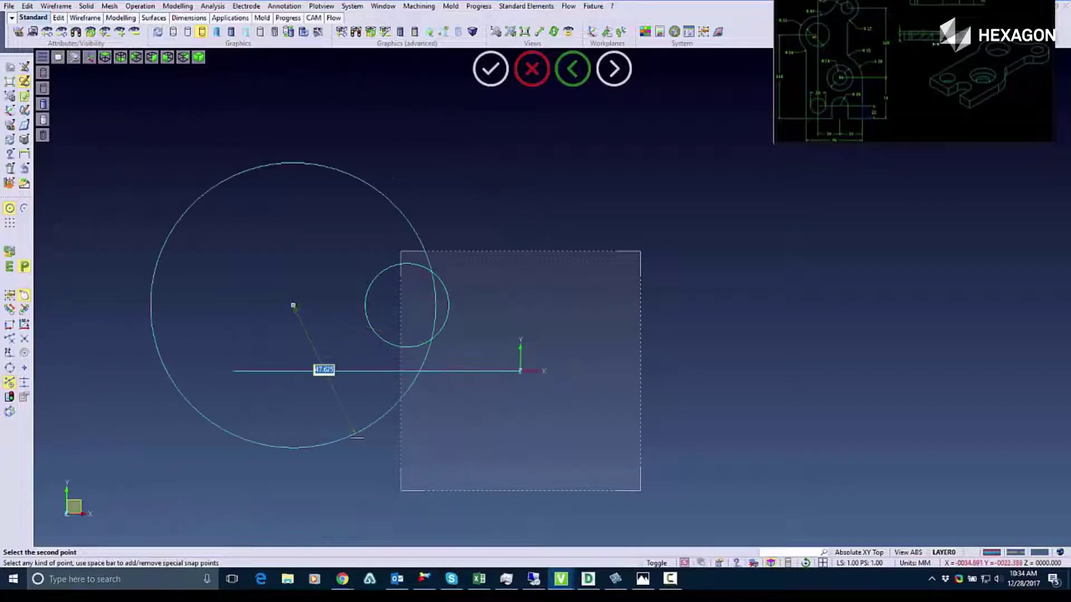
{"action": "type", "text": "13"}
{"action": "key", "text": "Return"}
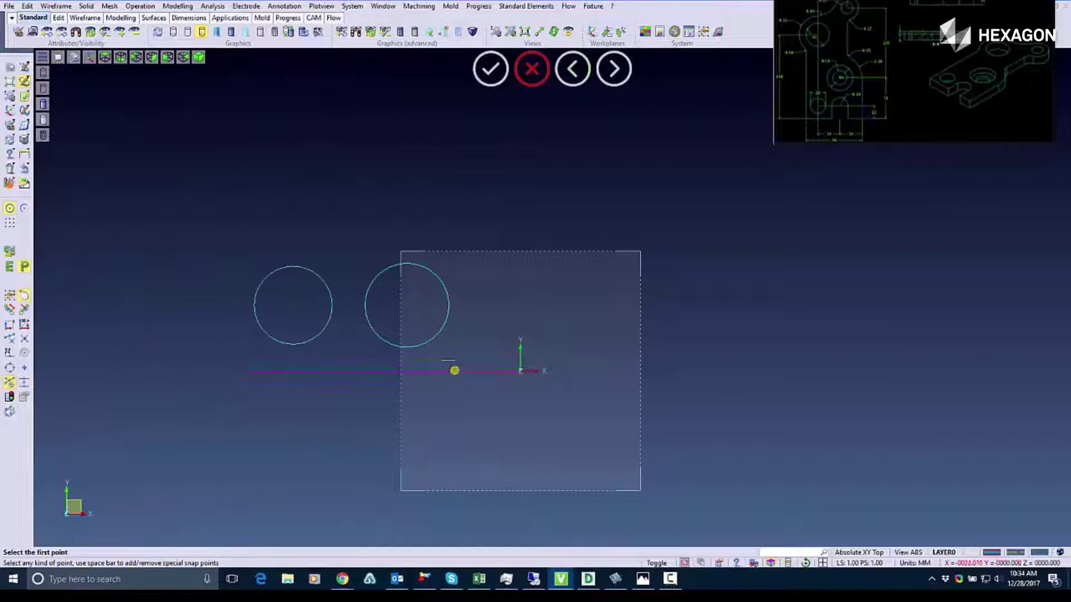
Sketch a circle of 22 mm radius with its centre offset -38, 70 from the origin
{"action": "type", "text": "-"}
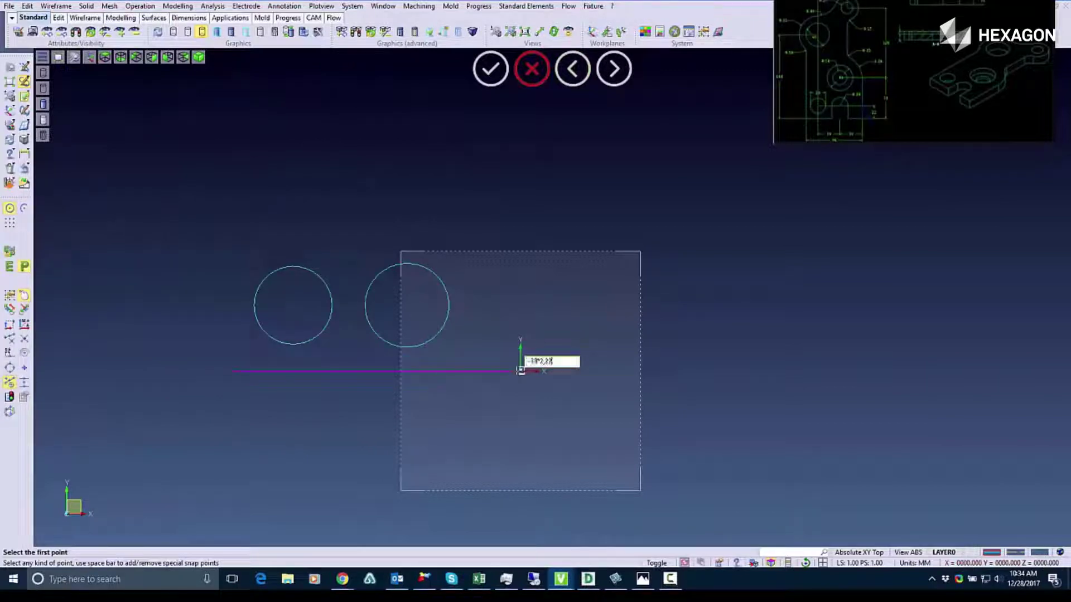
{"action": "type", "text": "38"}
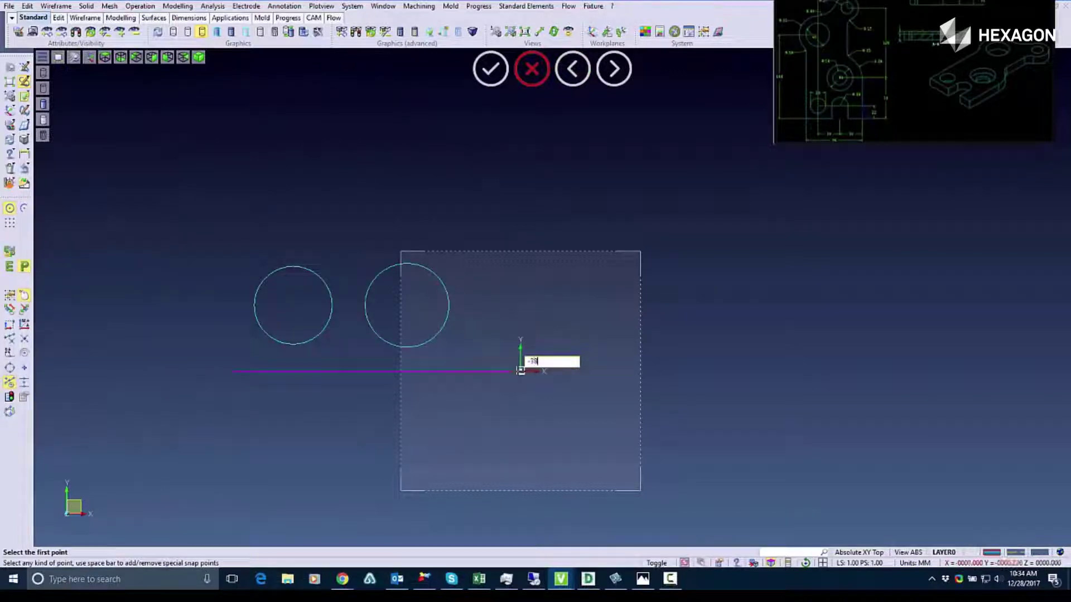
{"action": "key", "text": "Return"}
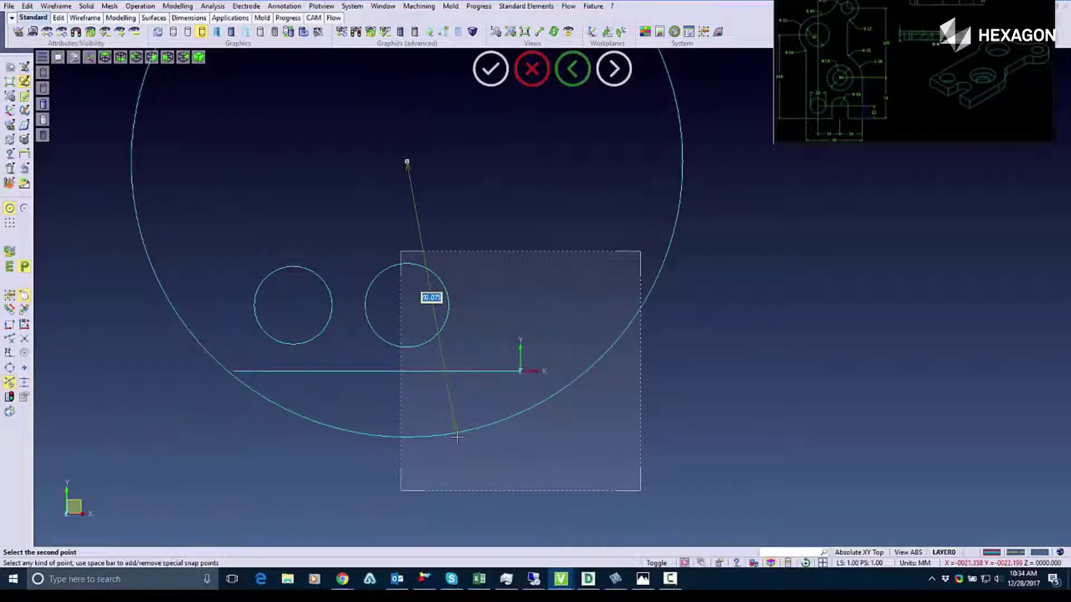
{"action": "type", "text": "22"}
{"action": "key", "text": "Return"}
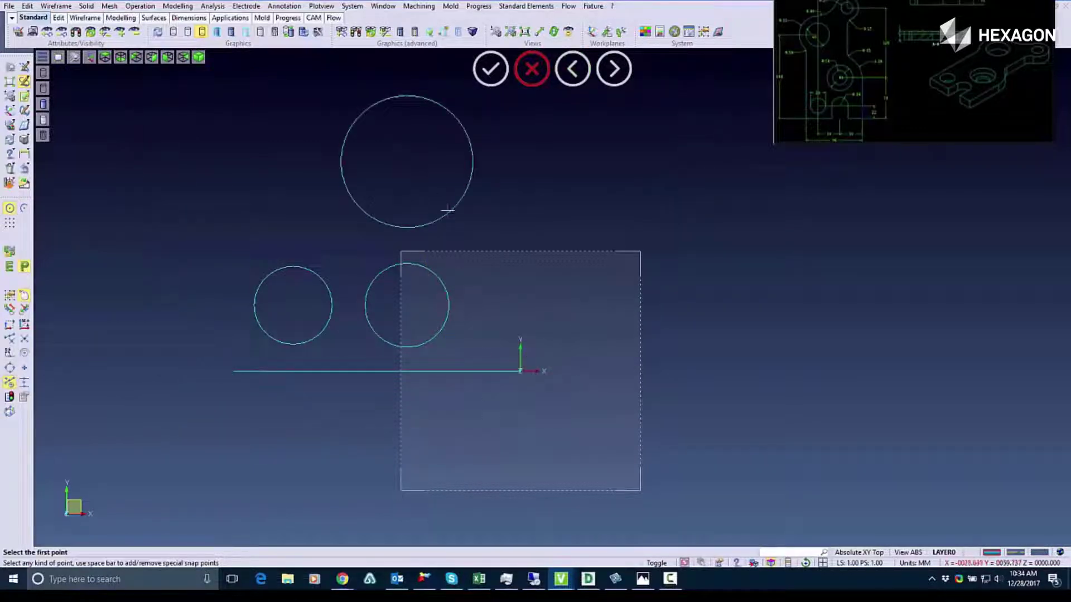
Add two circles of 12 mm and 38 mm radius concentric with the 22 mm radius circle
{"action": "left_click", "coordinate": [407, 162]}
{"action": "type", "text": "12"}
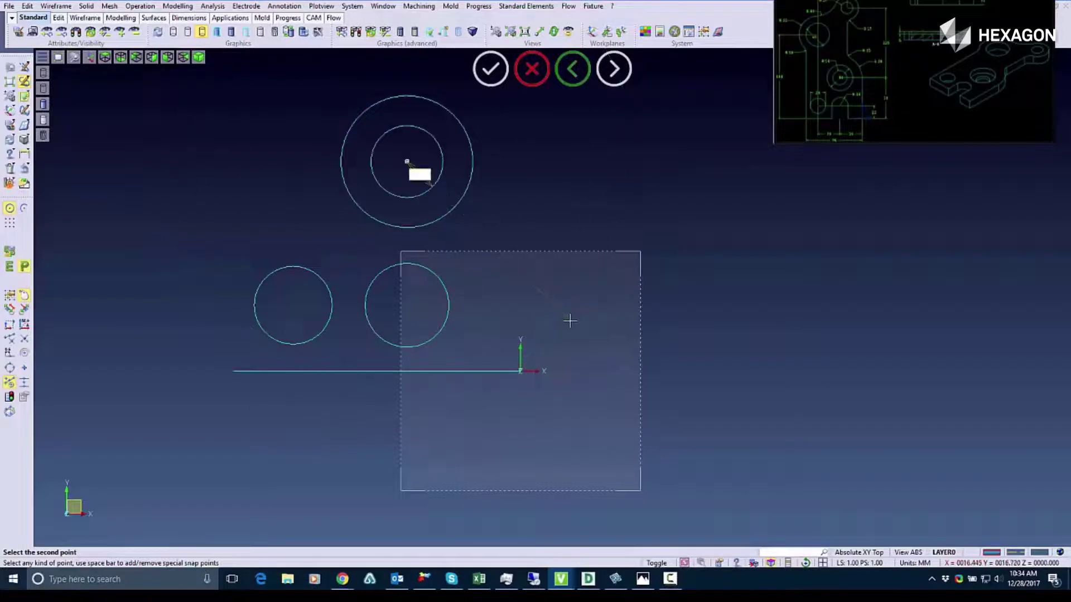
{"action": "key", "text": "Return"}
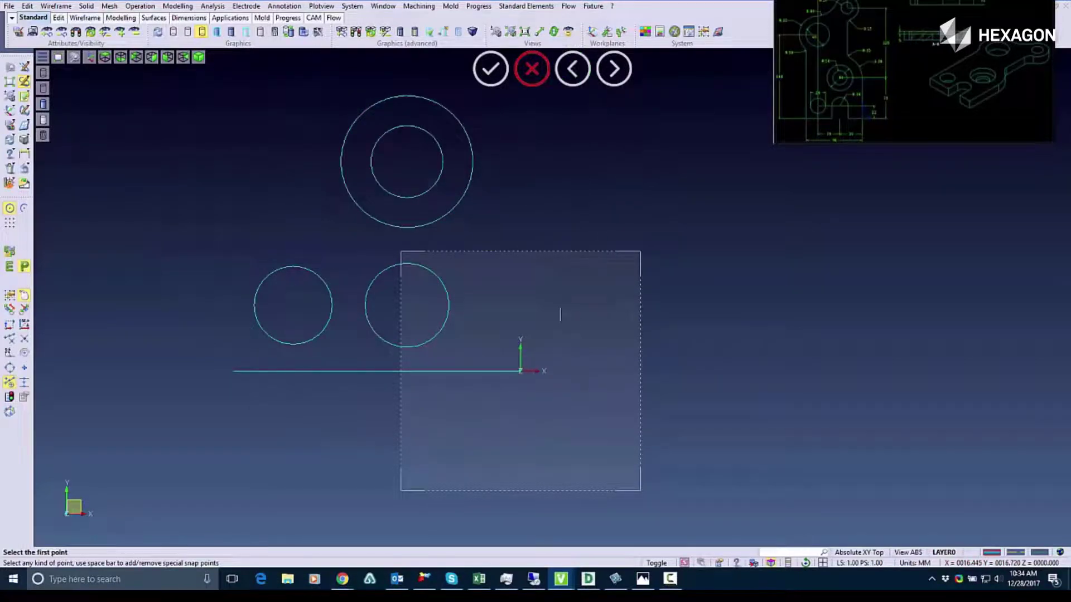
{"action": "left_click", "coordinate": [437, 202]}
{"action": "type", "text": "38"}
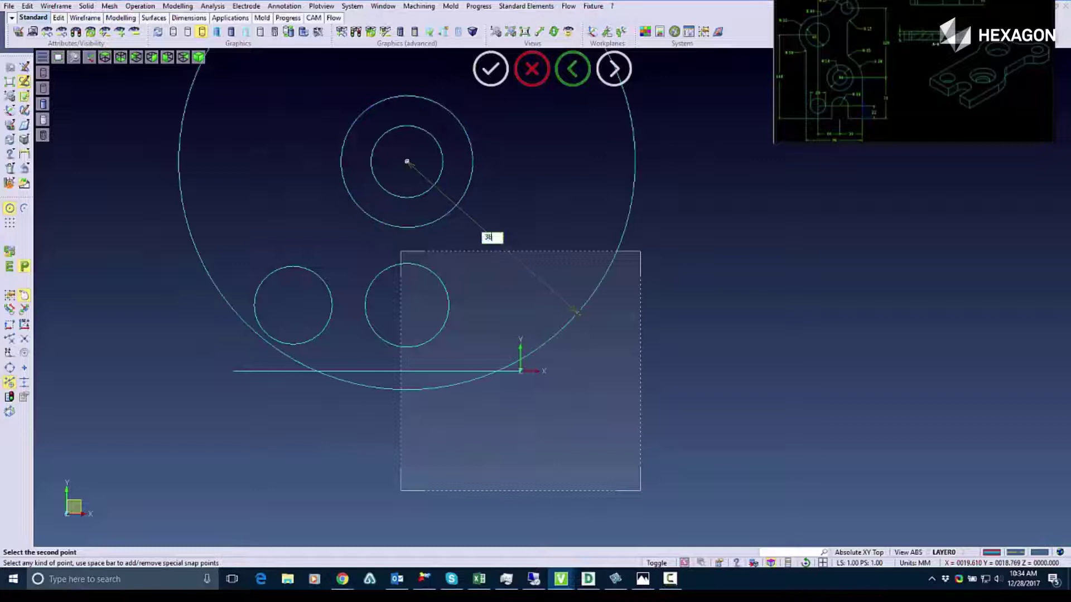
{"action": "key", "text": "Return"}
Sketch a circle of 20 mm radius with its centre offset -38*2, 144 from the origin
{"action": "scroll", "coordinate": [575, 329], "scroll_direction": "down", "scroll_amount": 4}
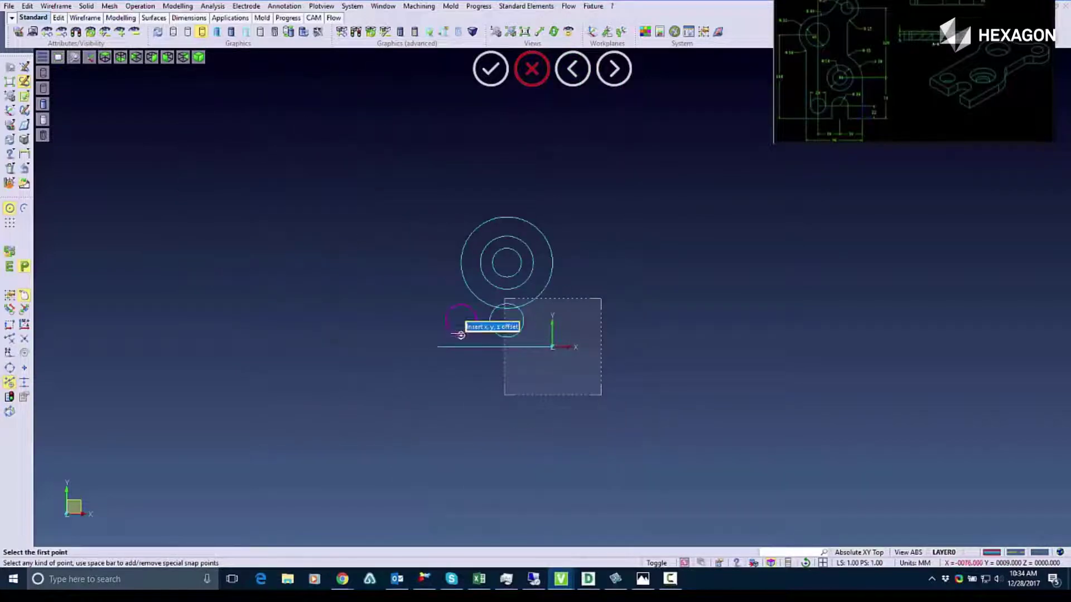
{"action": "type", "text": "-38*2,14"}
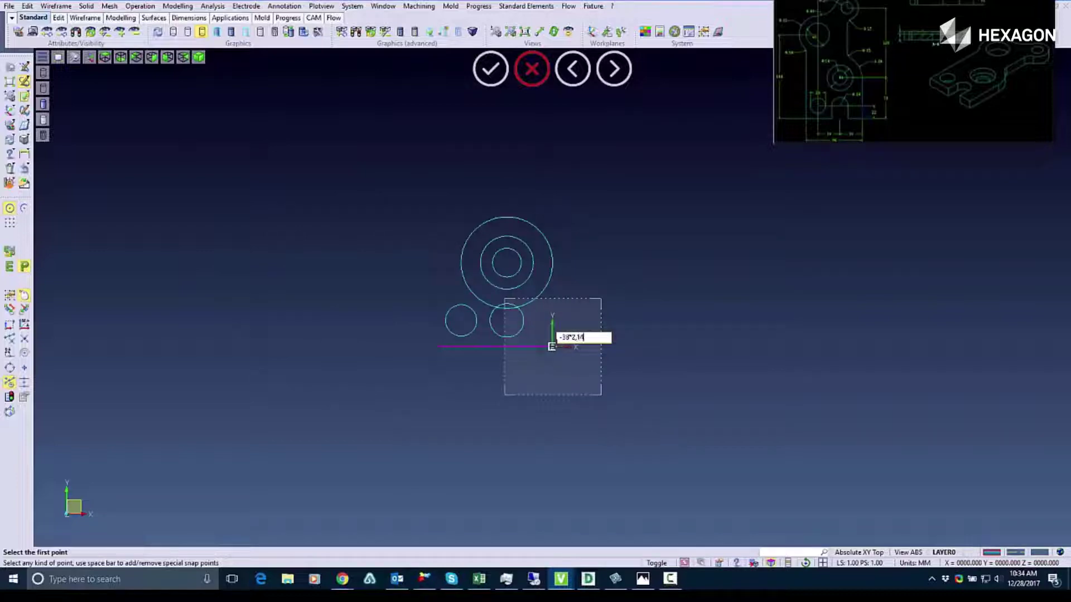
{"action": "key", "text": "Return"}
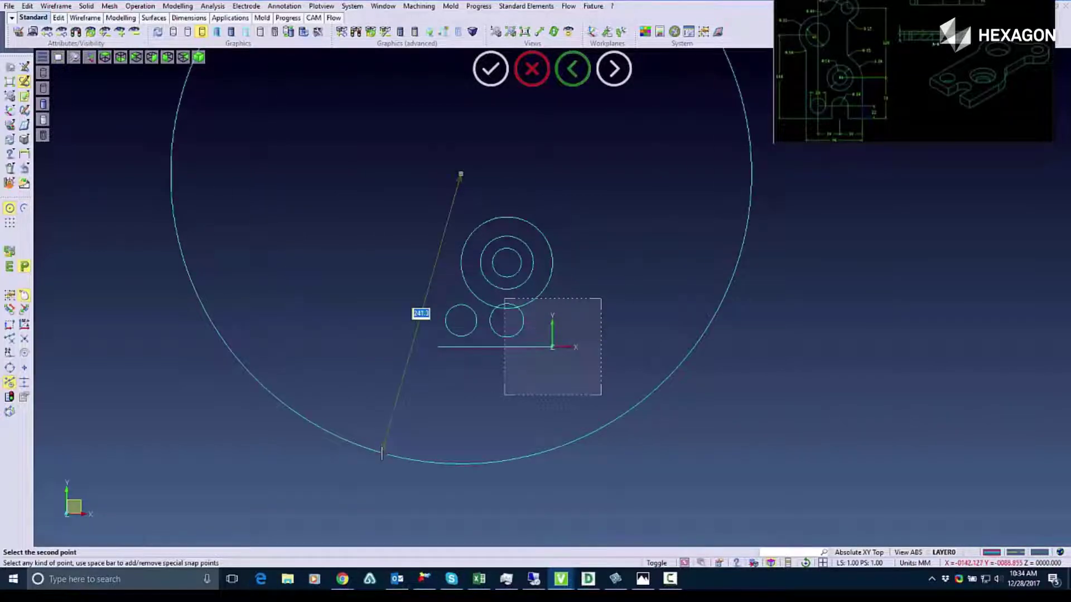
{"action": "type", "text": "20"}
{"action": "key", "text": "Return"}
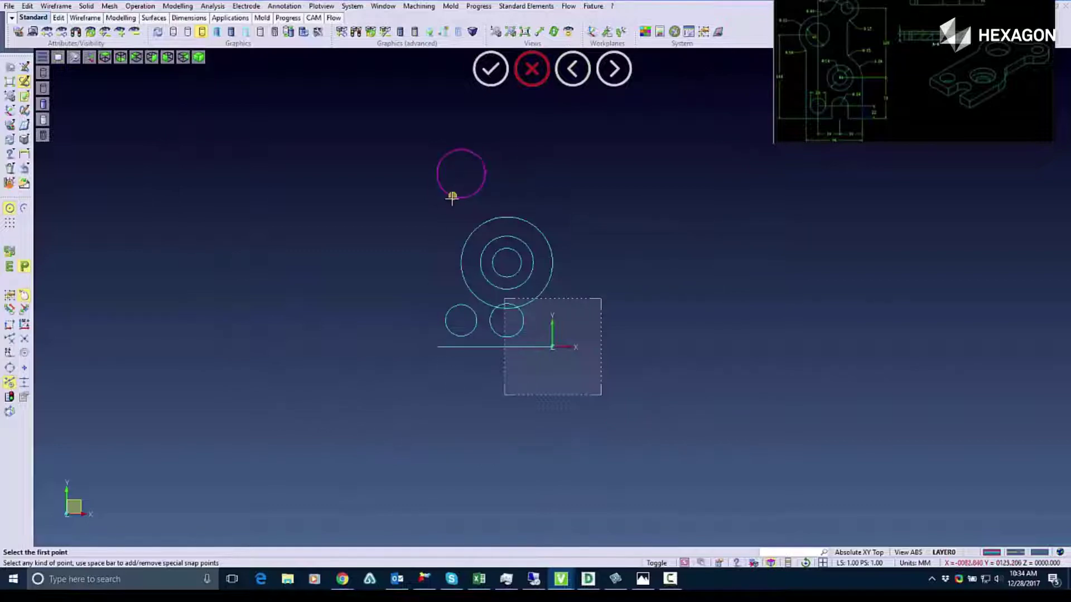
Add a circle concentric with the 20 mm radius circle and edit its radius to 32 mm
{"action": "left_click", "coordinate": [461, 173]}
{"action": "left_click", "coordinate": [227, 311]}
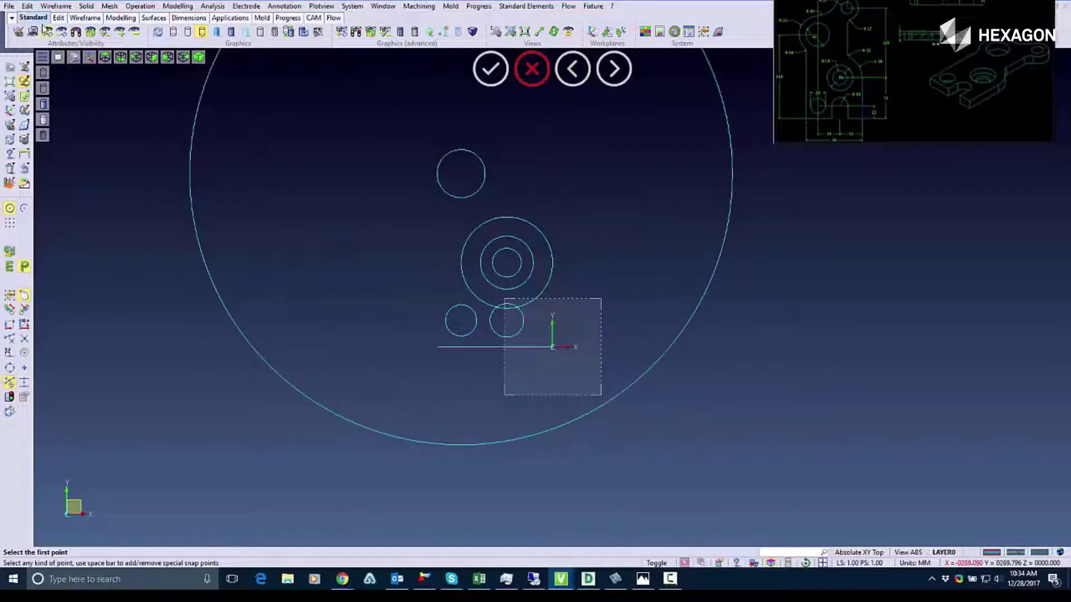
{"action": "left_click", "coordinate": [56, 6]}
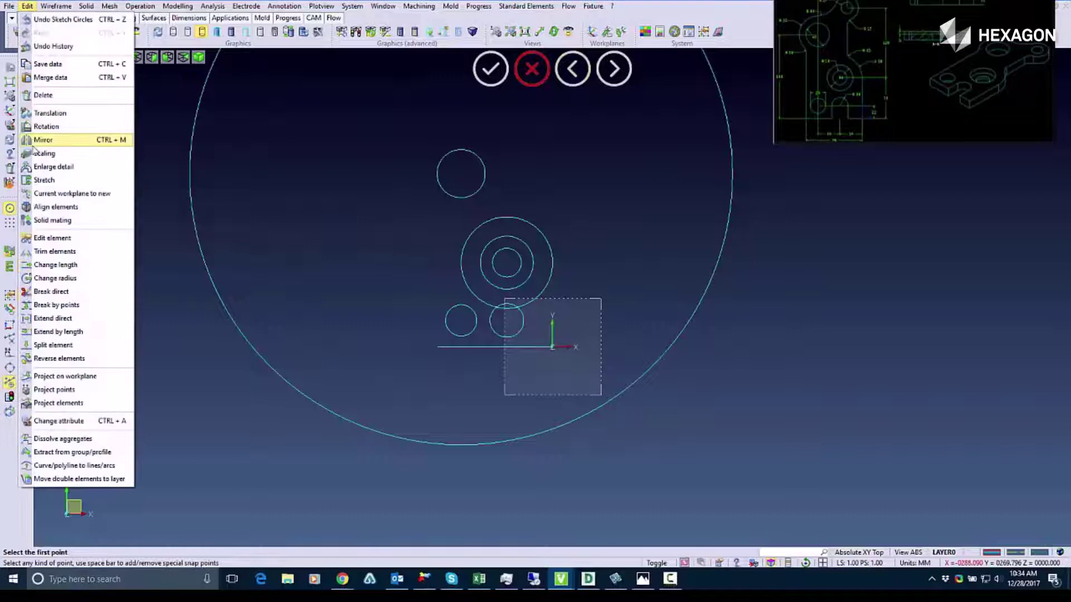
{"action": "left_click", "coordinate": [61, 219]}
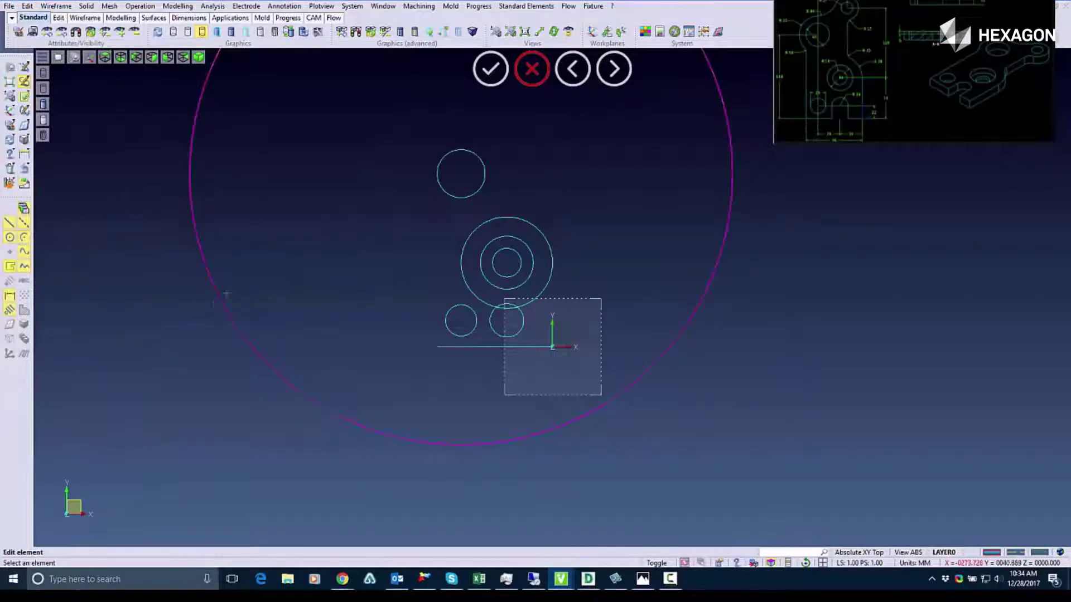
{"action": "left_click", "coordinate": [220, 297]}
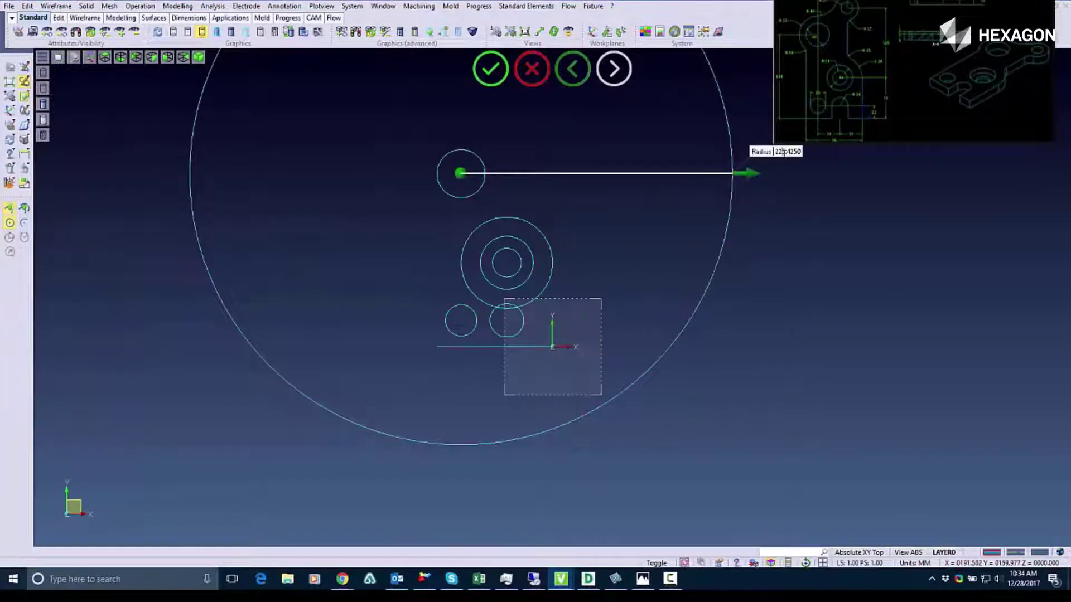
{"action": "left_click", "coordinate": [784, 152]}
{"action": "type", "text": "32"}
{"action": "key", "text": "Return"}
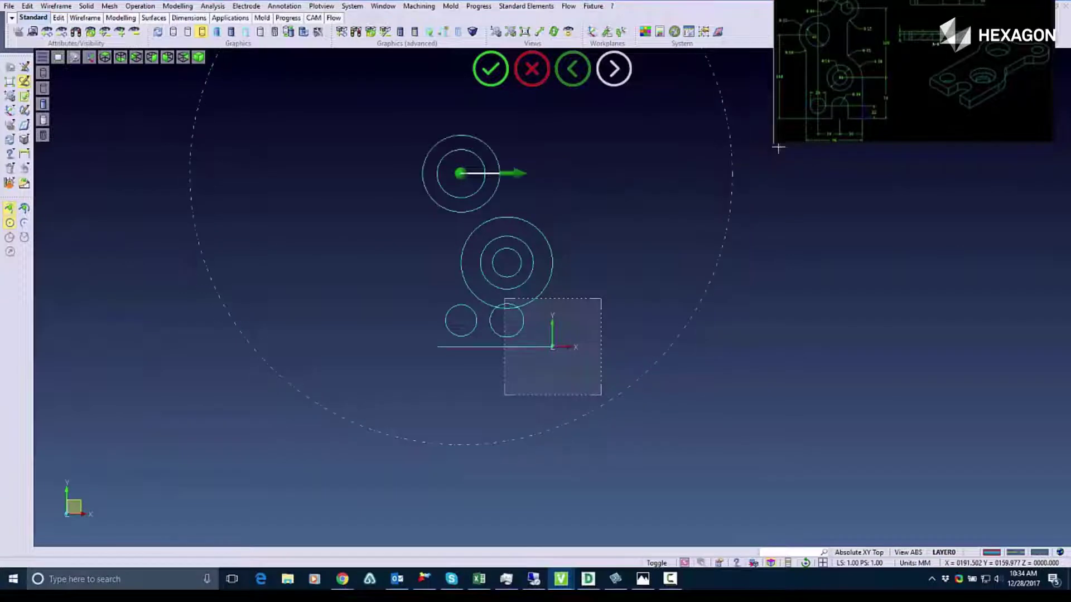
{"action": "right_click", "coordinate": [626, 158]}
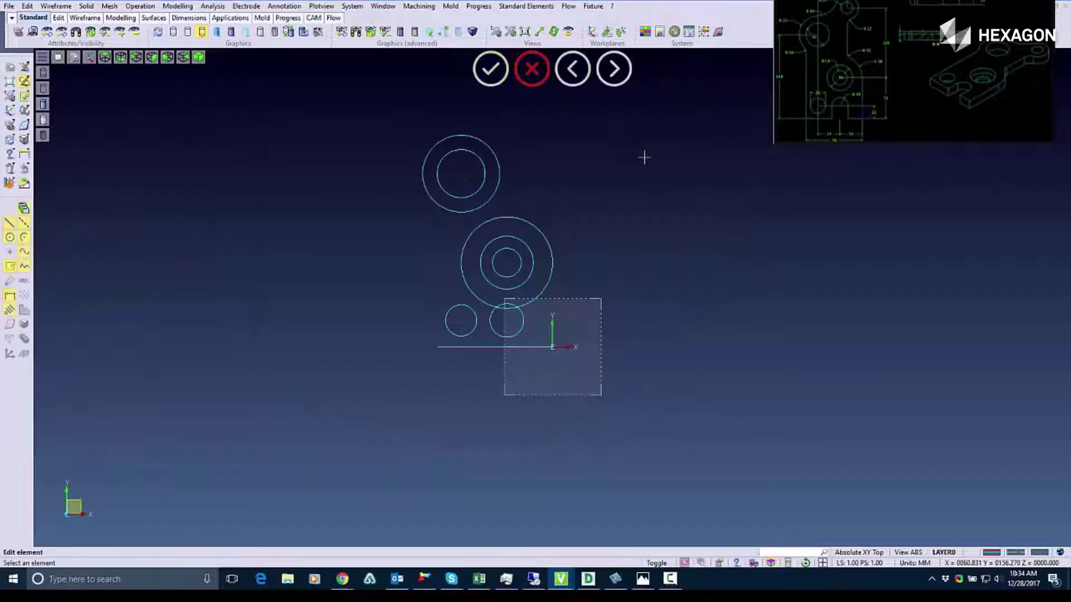
Sketch a vertical line about 119 mm long from the base line's far end up to the 32 mm radius circle
{"action": "scroll", "coordinate": [658, 209], "scroll_direction": "down", "scroll_amount": 2}
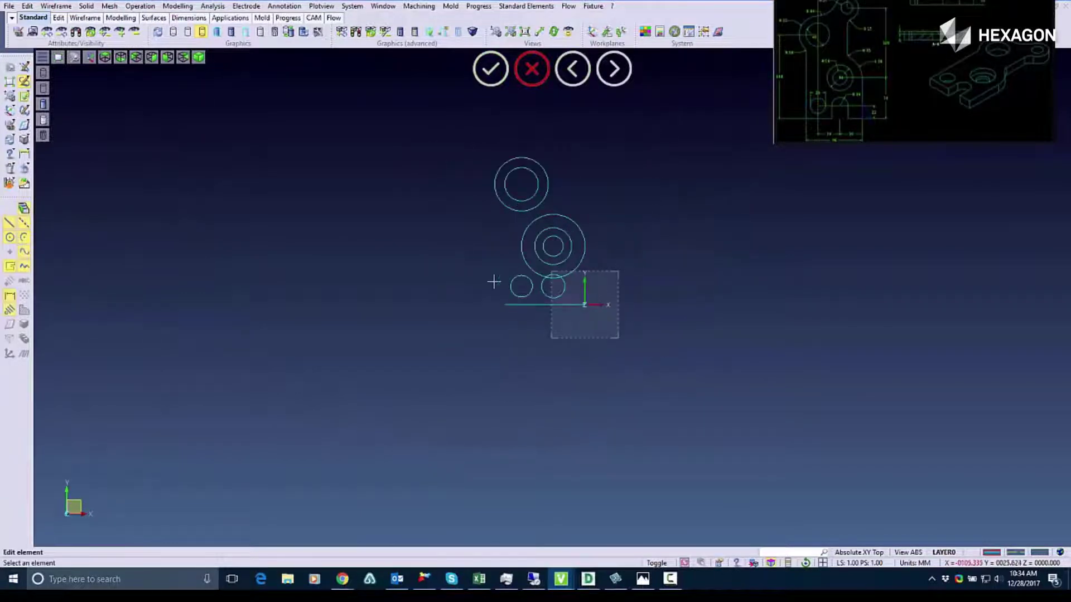
{"action": "right_click", "coordinate": [490, 296]}
{"action": "left_click", "coordinate": [517, 307]}
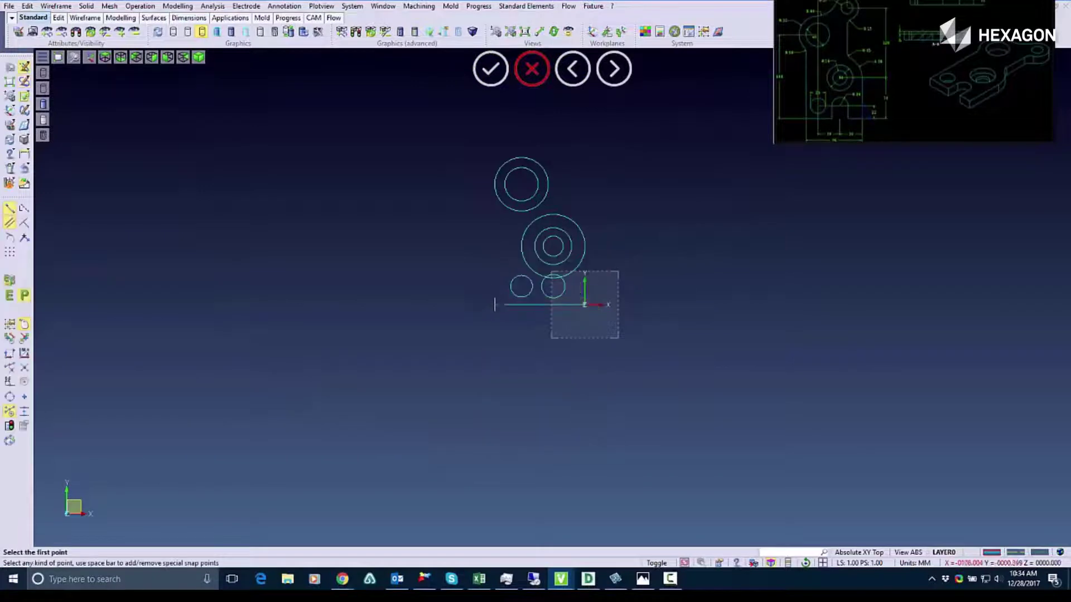
{"action": "left_click", "coordinate": [504, 304]}
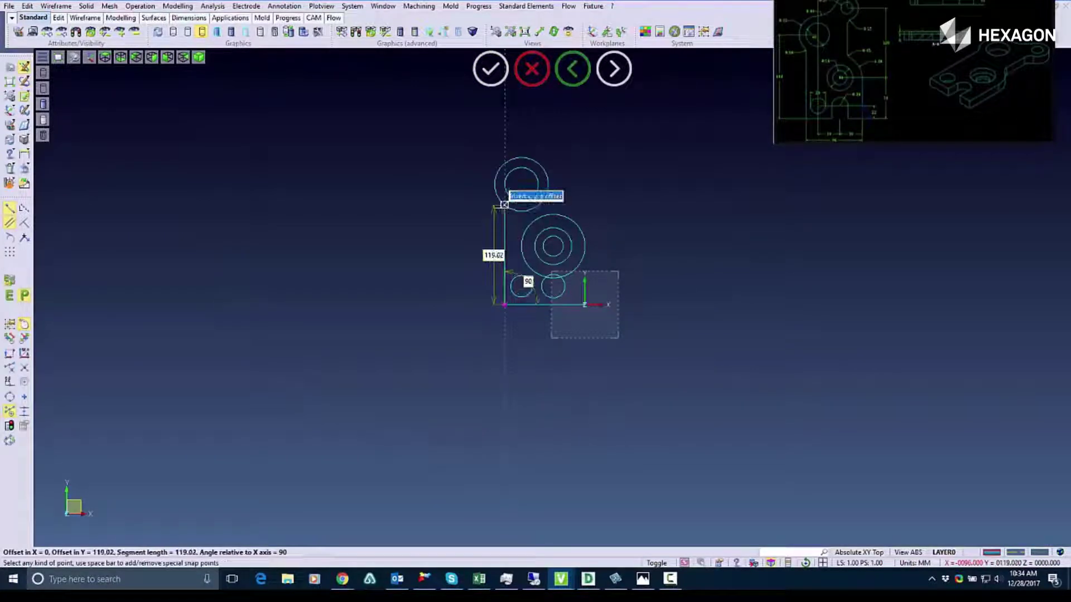
{"action": "left_click", "coordinate": [504, 205]}
Sketch a 70 mm vertical line from the origin up to the quadrant of the 38 mm radius circle
{"action": "scroll", "coordinate": [608, 307], "scroll_direction": "up", "scroll_amount": 3}
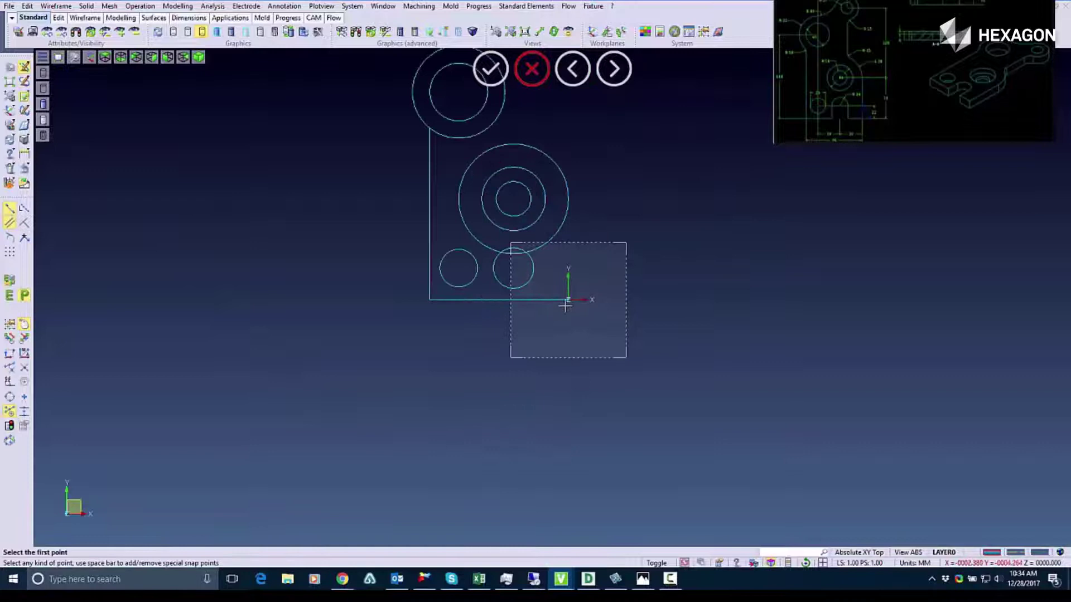
{"action": "left_click", "coordinate": [568, 300]}
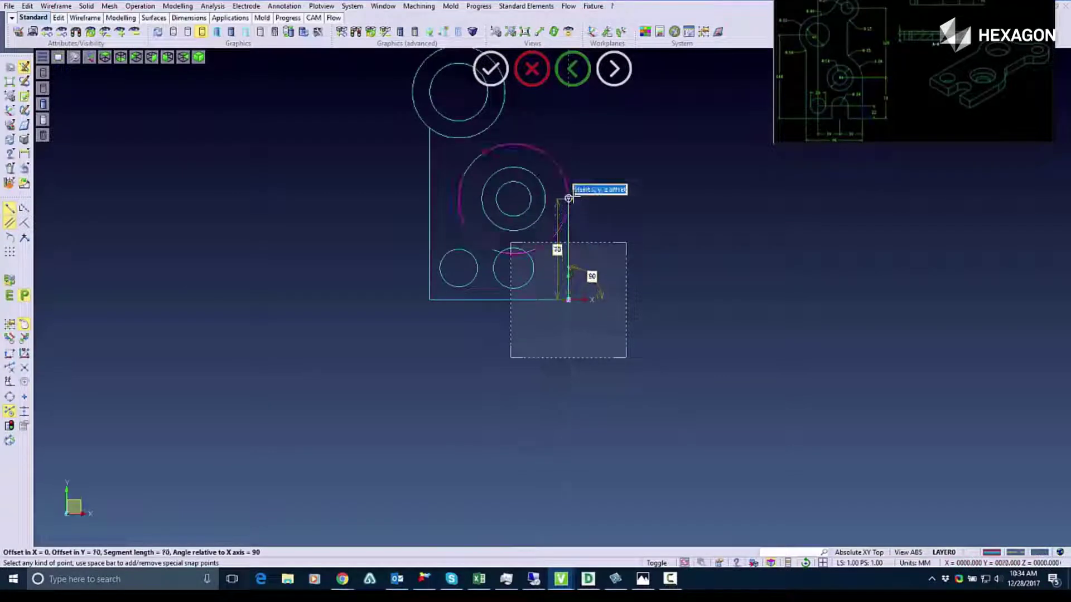
{"action": "left_click", "coordinate": [568, 199]}
Sketch two vertical lines from the side quadrants of the 14 mm radius circle down to the base line
{"action": "scroll", "coordinate": [547, 292], "scroll_direction": "up", "scroll_amount": 2}
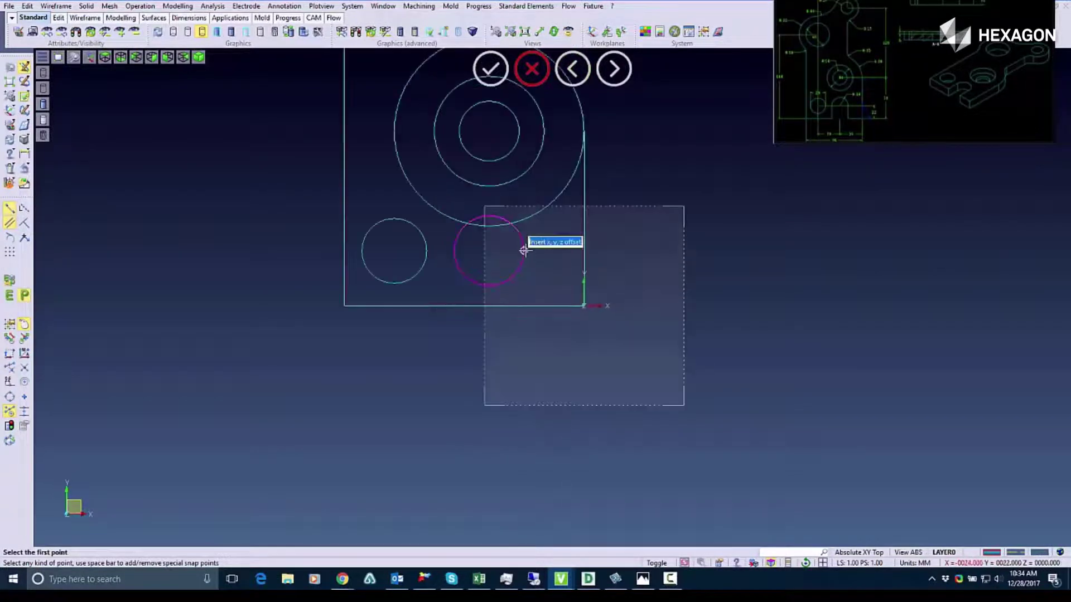
{"action": "left_click", "coordinate": [525, 251]}
{"action": "left_click", "coordinate": [525, 306]}
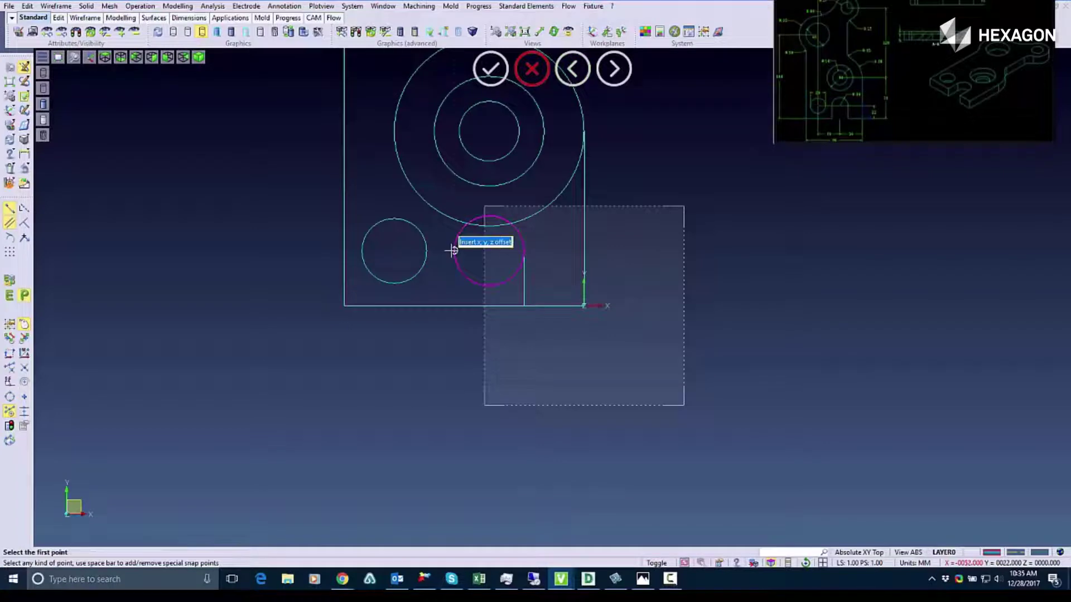
{"action": "left_click", "coordinate": [452, 250]}
{"action": "left_click", "coordinate": [453, 306]}
{"action": "scroll", "coordinate": [446, 235], "scroll_direction": "down", "scroll_amount": 5}
{"action": "scroll", "coordinate": [437, 120], "scroll_direction": "up", "scroll_amount": 3}
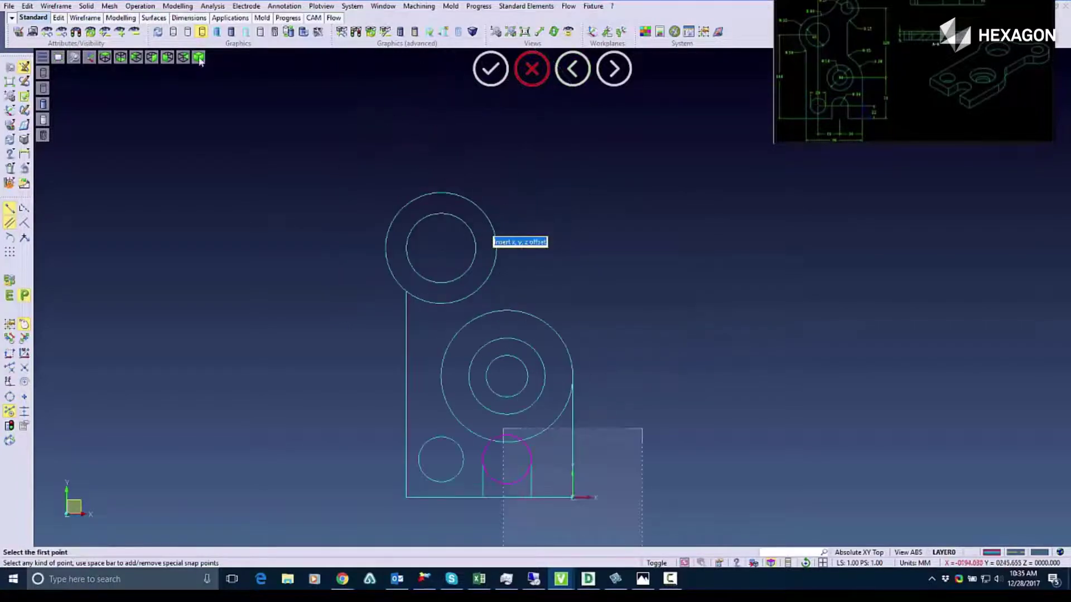
Sketch a 10 mm radius circle centred at an offset of 50,168 from the centre of the lower-left hole circle
{"action": "left_click", "coordinate": [56, 5]}
{"action": "left_click", "coordinate": [75, 43]}
{"action": "scroll", "coordinate": [154, 175], "scroll_direction": "down", "scroll_amount": 3}
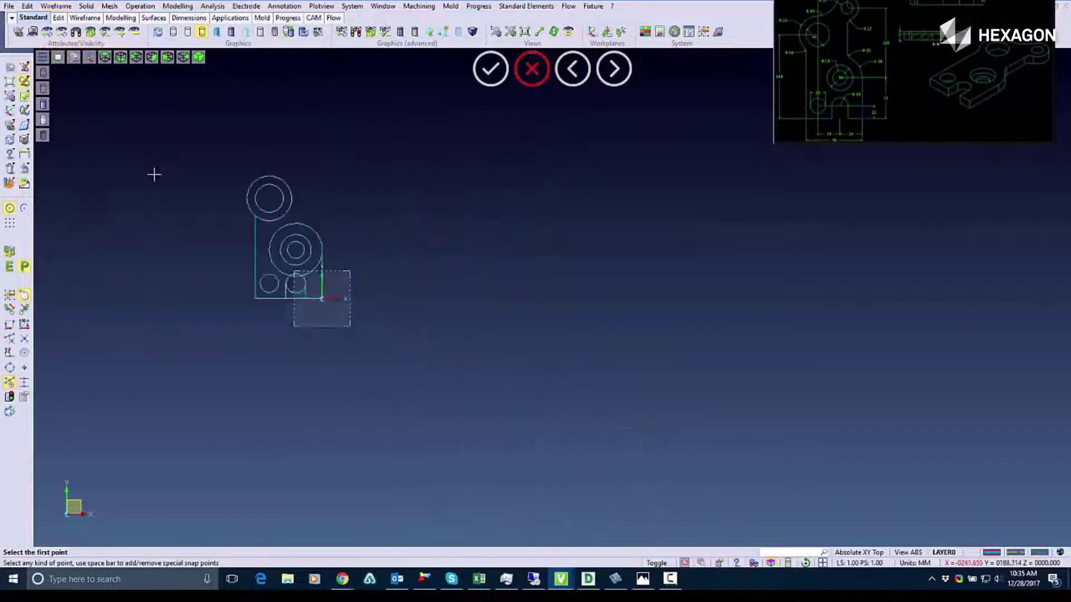
{"action": "scroll", "coordinate": [193, 318], "scroll_direction": "up", "scroll_amount": 2}
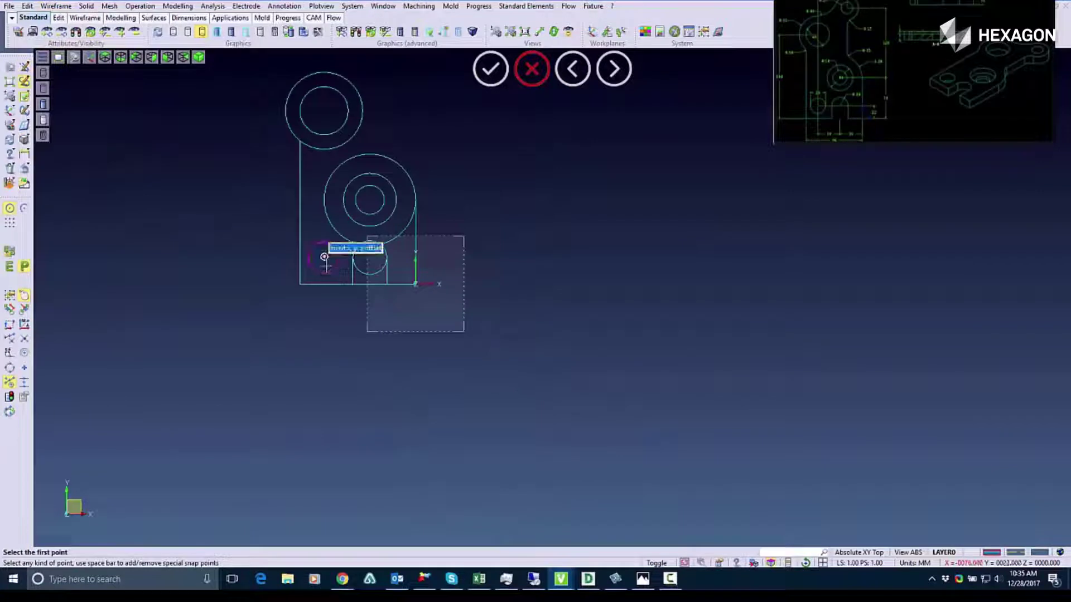
{"action": "type", "text": "50,1"}
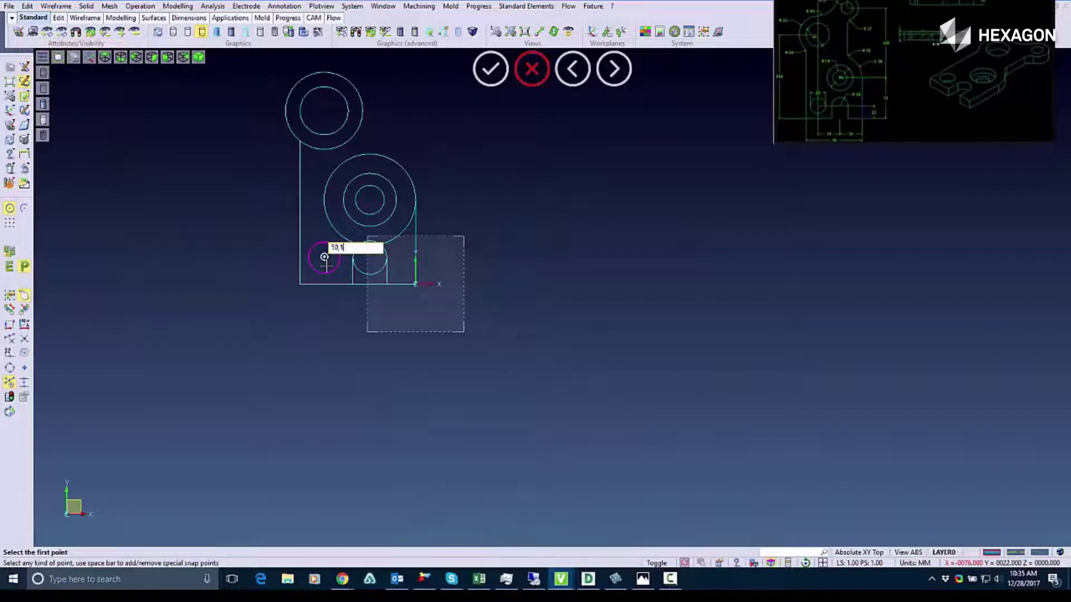
{"action": "type", "text": "68"}
{"action": "key", "text": "Return"}
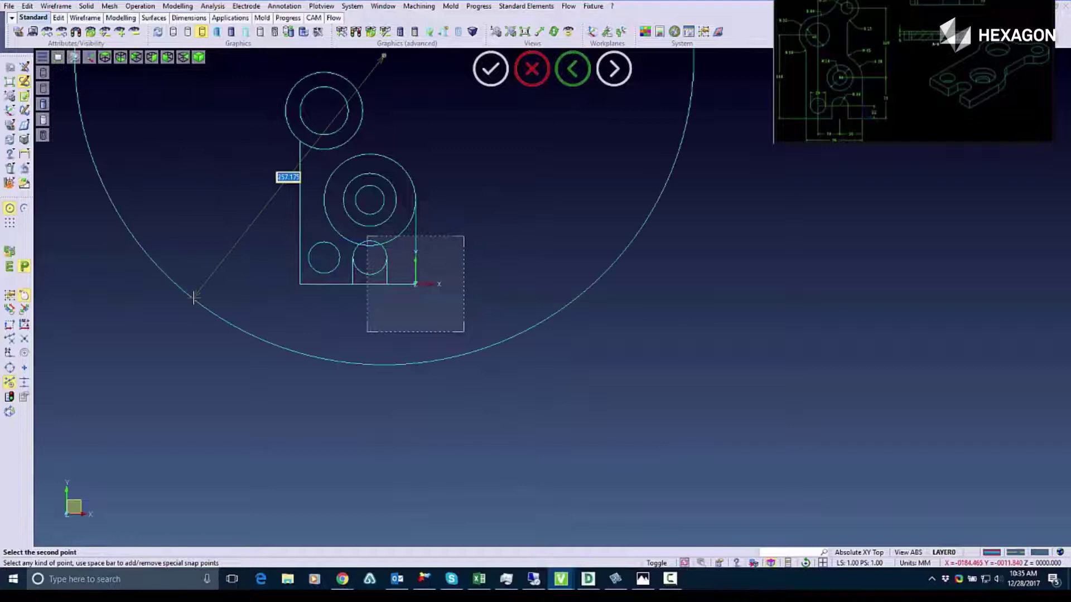
{"action": "type", "text": "10"}
{"action": "key", "text": "Return"}
Add a 20 mm radius circle concentric with the new 10 mm radius circle
{"action": "scroll", "coordinate": [116, 225], "scroll_direction": "down", "scroll_amount": 3}
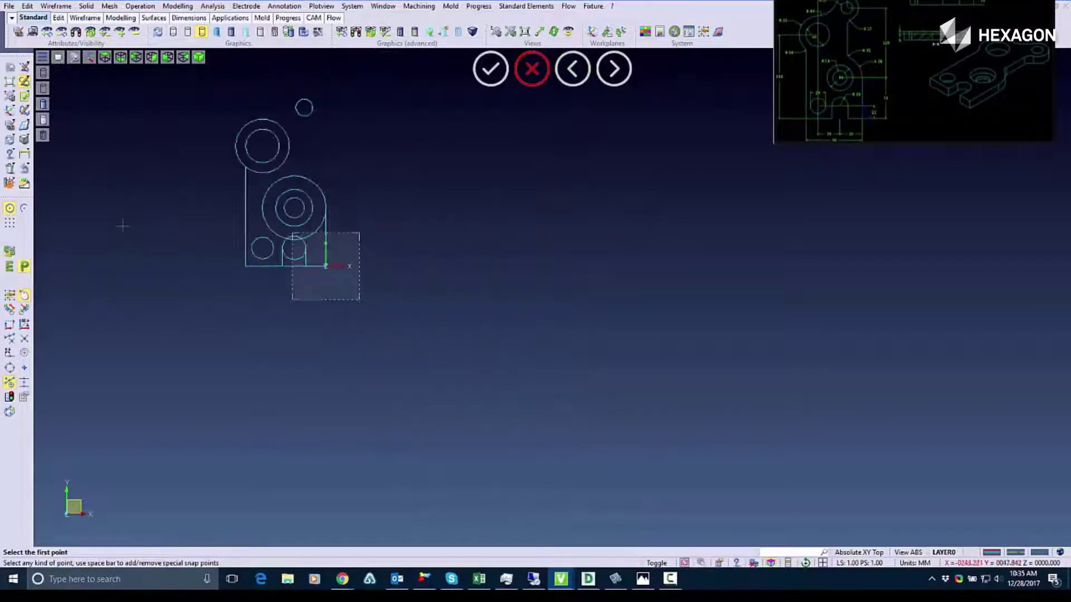
{"action": "scroll", "coordinate": [150, 154], "scroll_direction": "up", "scroll_amount": 3}
{"action": "scroll", "coordinate": [304, 181], "scroll_direction": "up", "scroll_amount": 4}
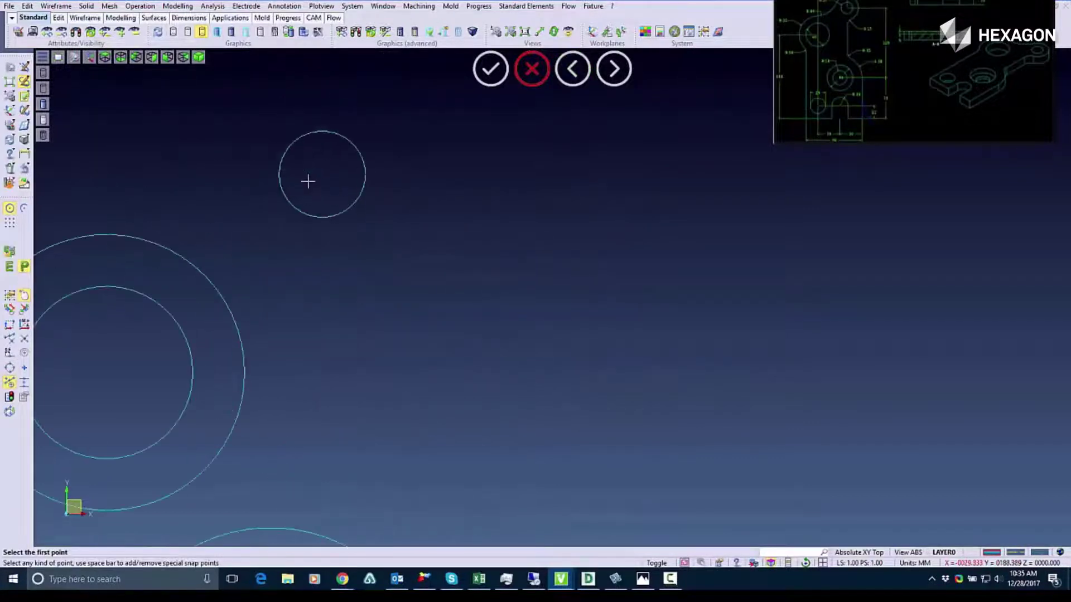
{"action": "left_click", "coordinate": [286, 187]}
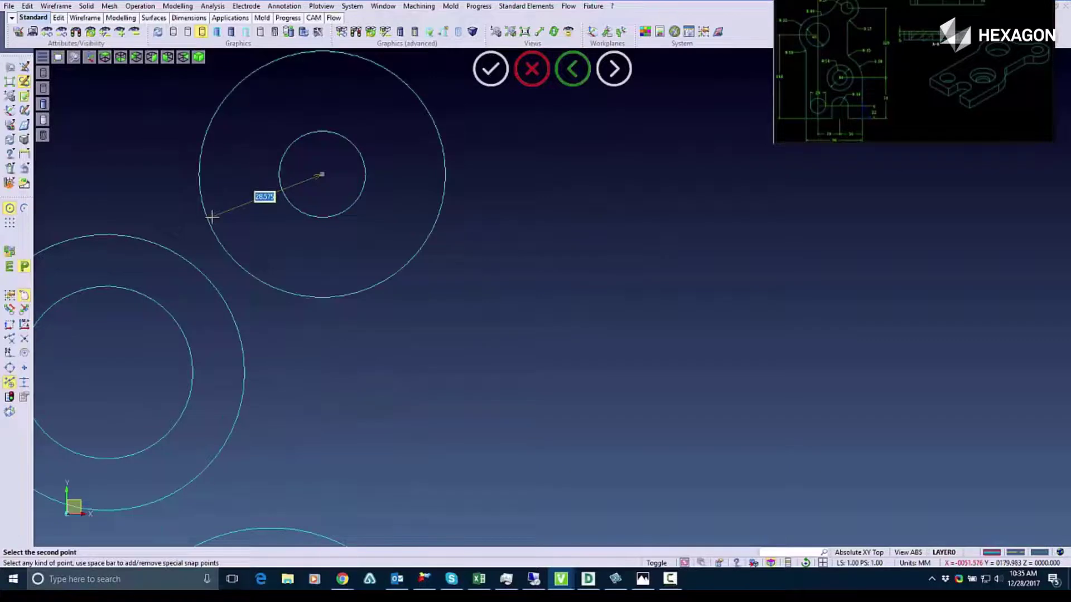
{"action": "type", "text": "20"}
{"action": "key", "text": "Return"}
{"action": "scroll", "coordinate": [128, 192], "scroll_direction": "down", "scroll_amount": 3}
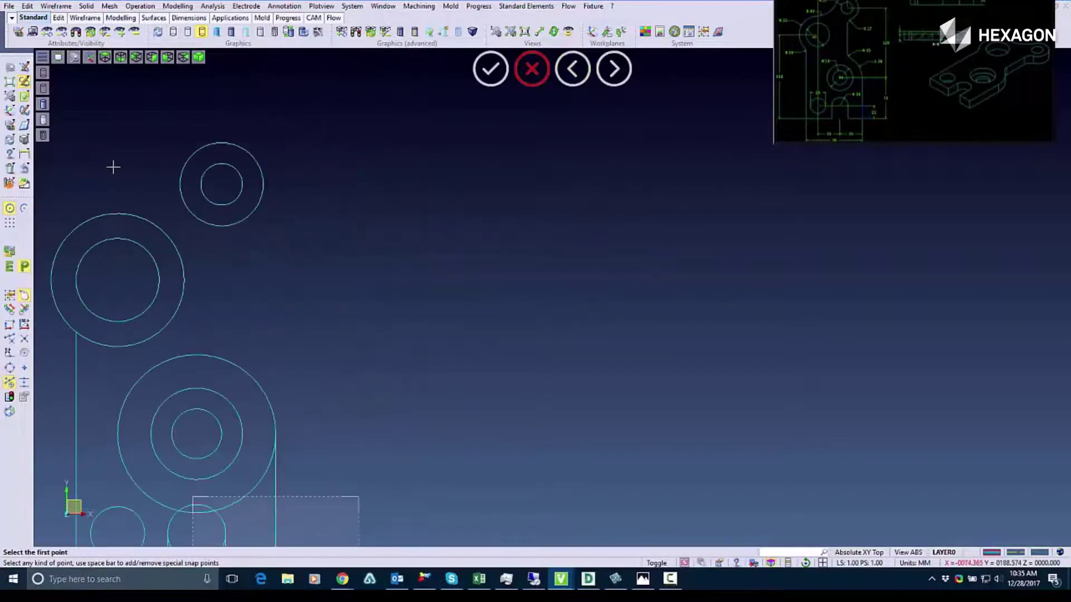
Sketch a vertical line about 80 mm long from the 10 mm radius circle's lower quadrant down into the 38 mm radius circle
{"action": "left_click", "coordinate": [73, 7]}
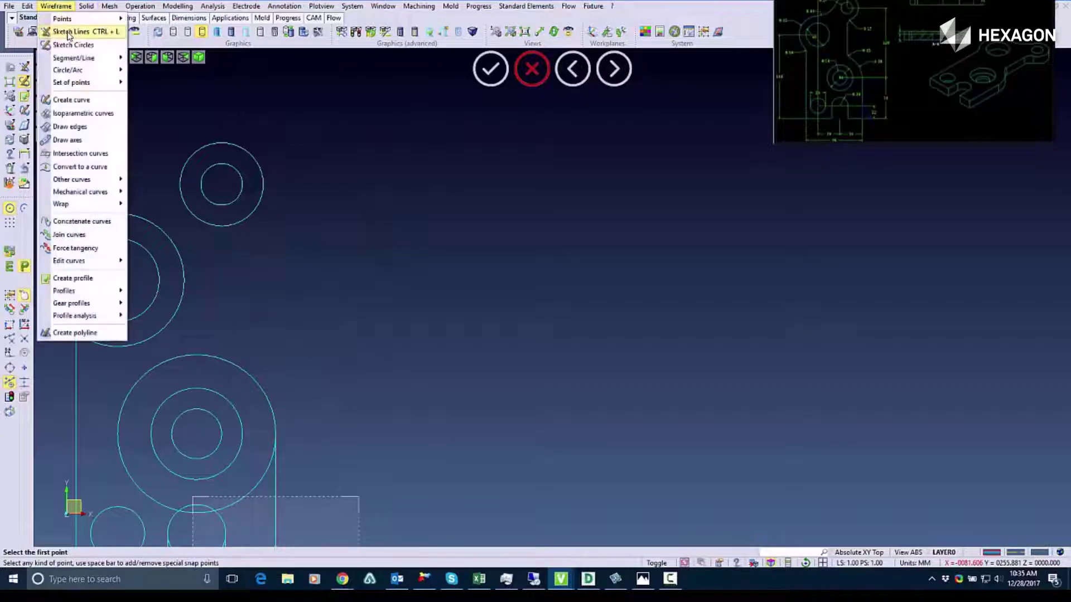
{"action": "left_click", "coordinate": [90, 28]}
{"action": "left_click", "coordinate": [221, 206]}
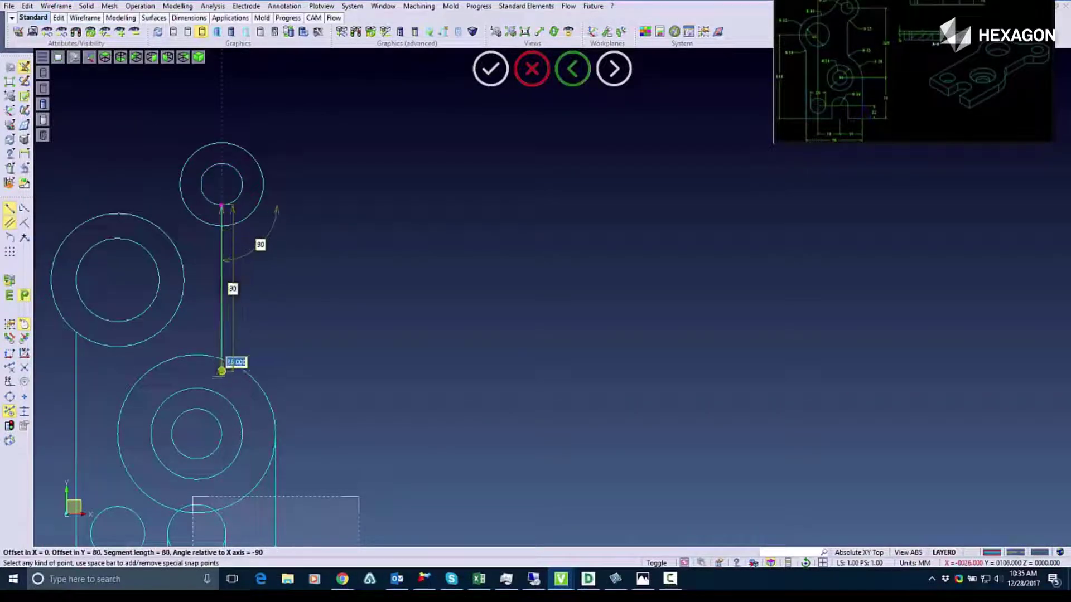
{"action": "left_click", "coordinate": [222, 375]}
Fillet the uppermost 20 mm radius outer circle and the new vertical line with a 15 mm radius
{"action": "left_click", "coordinate": [56, 6]}
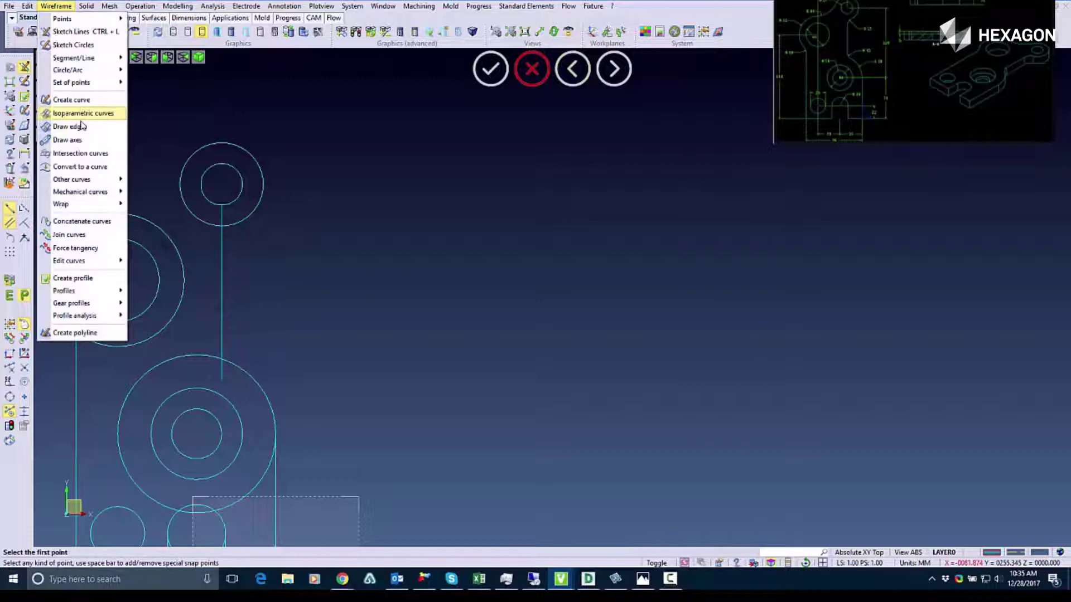
{"action": "mouse_move", "coordinate": [72, 69]}
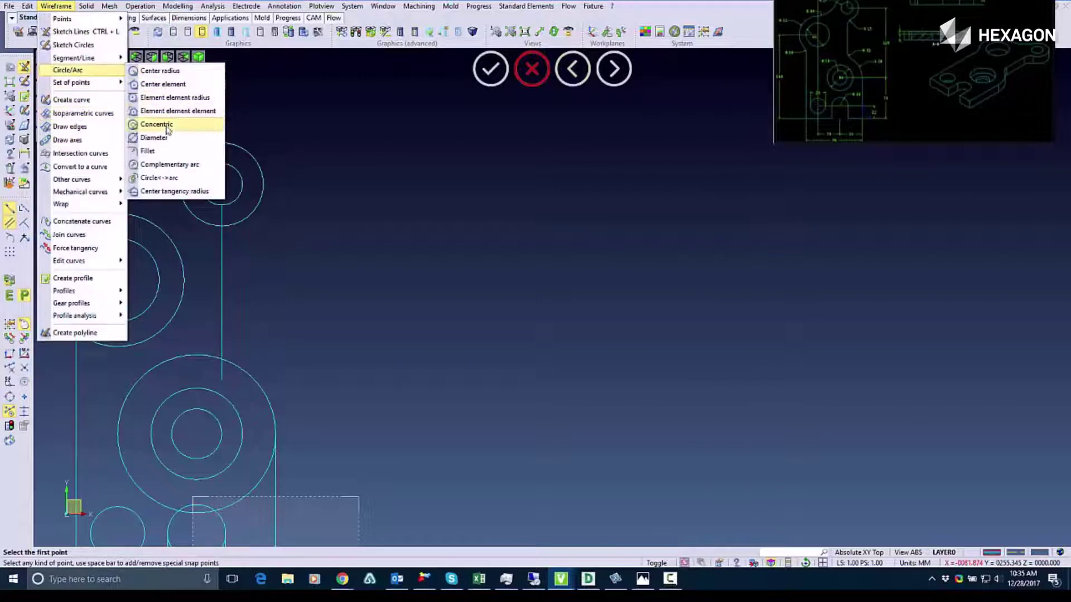
{"action": "left_click", "coordinate": [149, 151]}
{"action": "left_click", "coordinate": [244, 220]}
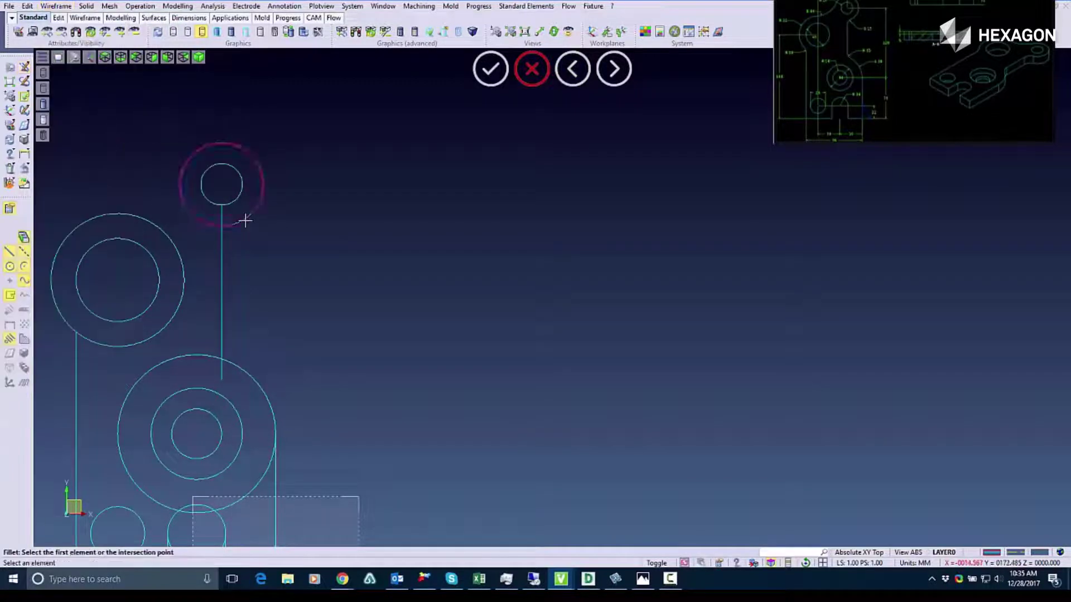
{"action": "left_click", "coordinate": [223, 245]}
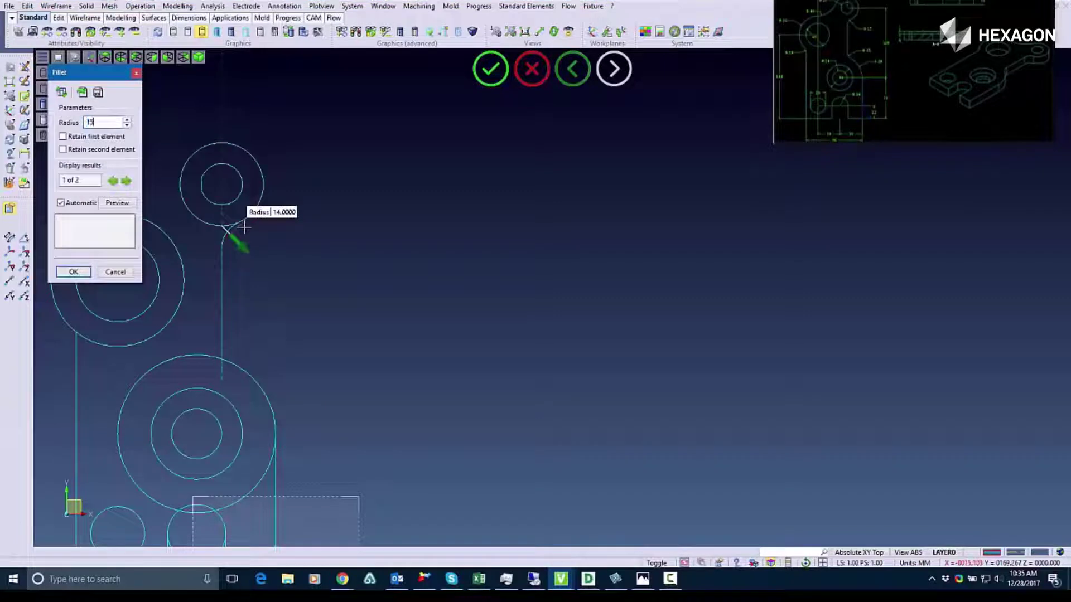
{"action": "type", "text": "15"}
{"action": "key", "text": "Return"}
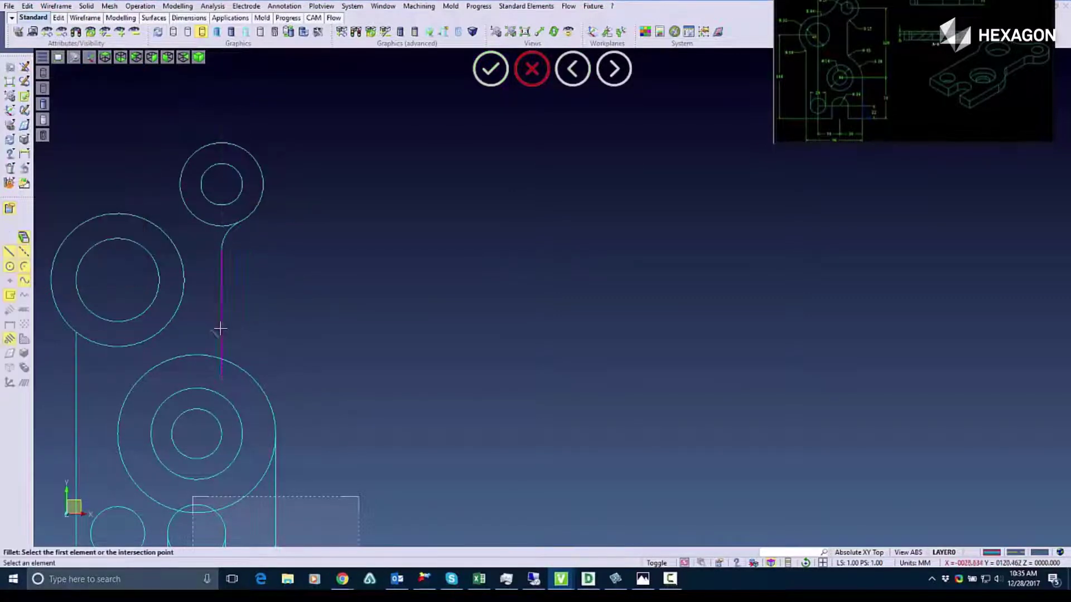
Fillet the lower end of that vertical line to the 38 mm radius circle with a 15 mm radius
{"action": "left_click", "coordinate": [221, 312]}
{"action": "left_click", "coordinate": [241, 364]}
{"action": "key", "text": "Return"}
Connect the uppermost outer circle and the 32 mm radius circle with a 40 mm radius fillet
{"action": "left_click", "coordinate": [179, 167]}
{"action": "left_click", "coordinate": [120, 212]}
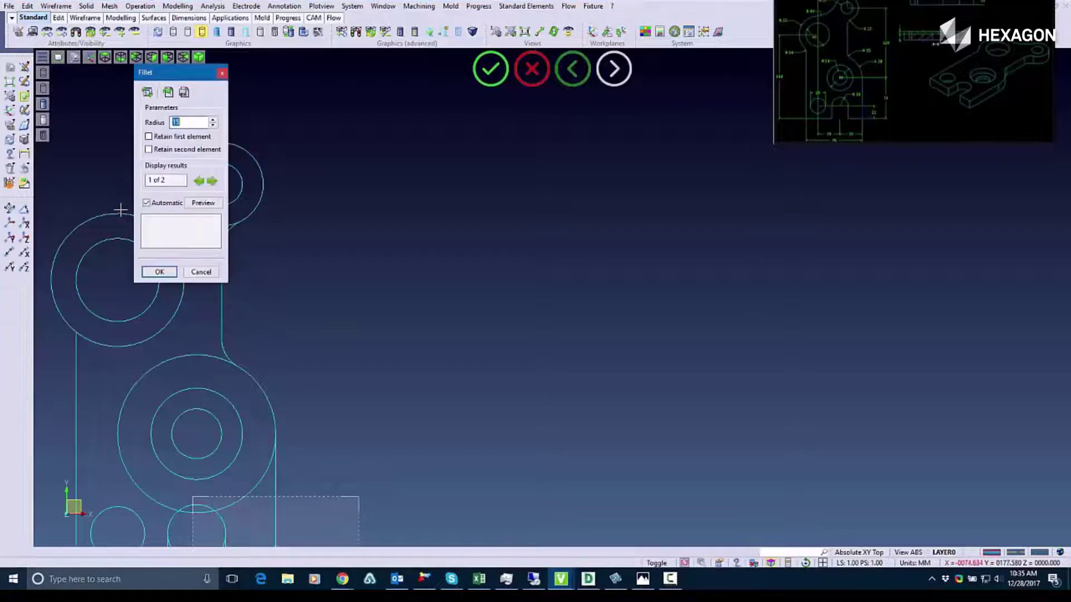
{"action": "left_click", "coordinate": [153, 271]}
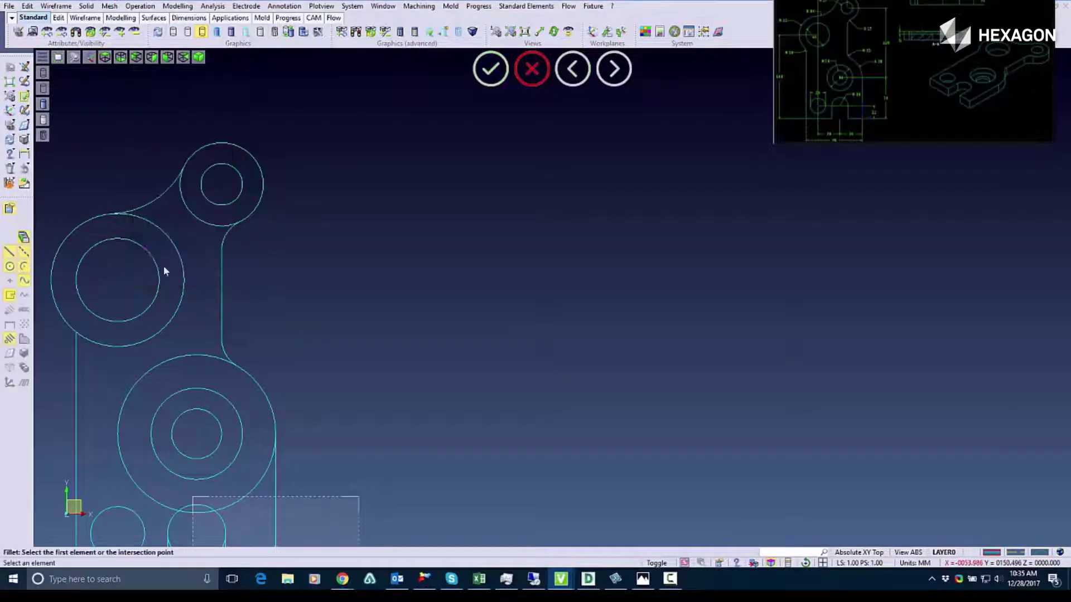
Fillet the plate's long left vertical line to the 32 mm radius circle
{"action": "left_click", "coordinate": [80, 350]}
{"action": "left_click", "coordinate": [68, 328]}
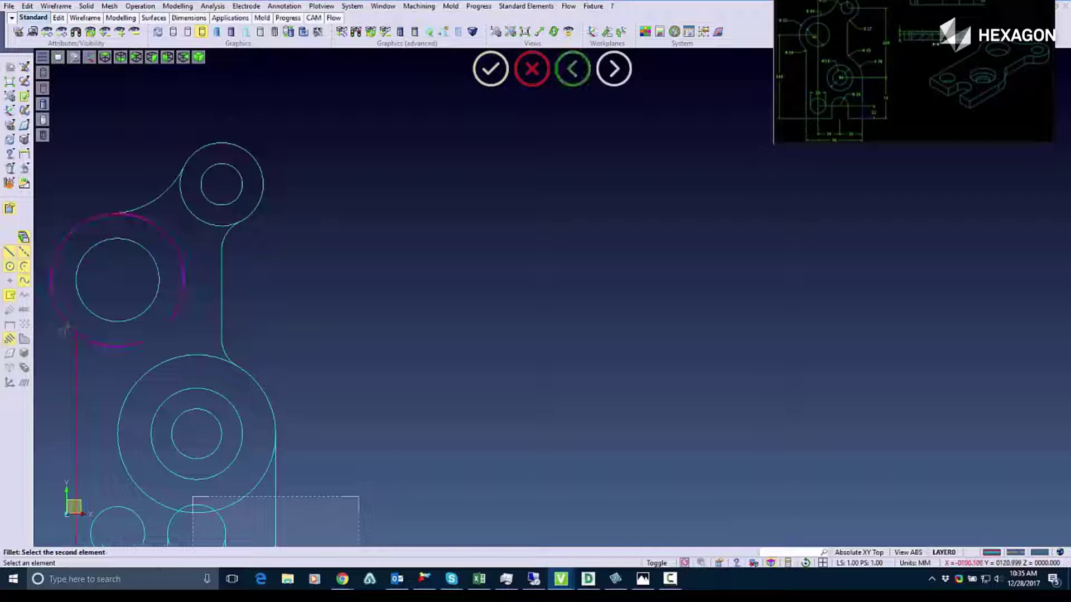
{"action": "left_click_drag", "start_coordinate": [187, 75], "coordinate": [452, 114]}
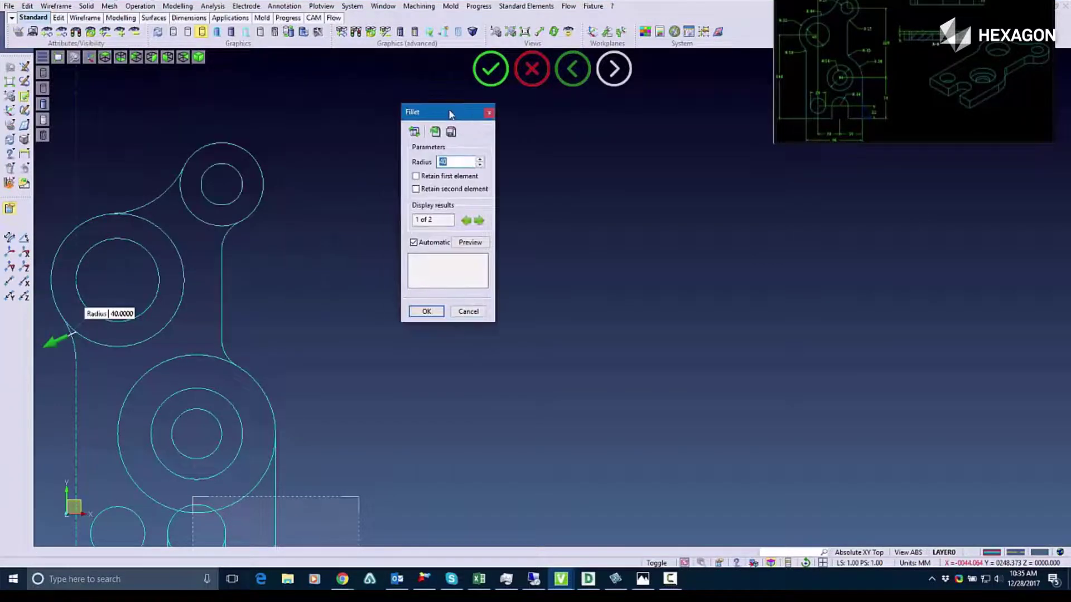
{"action": "key", "text": "Tab"}
{"action": "key", "text": "Return"}
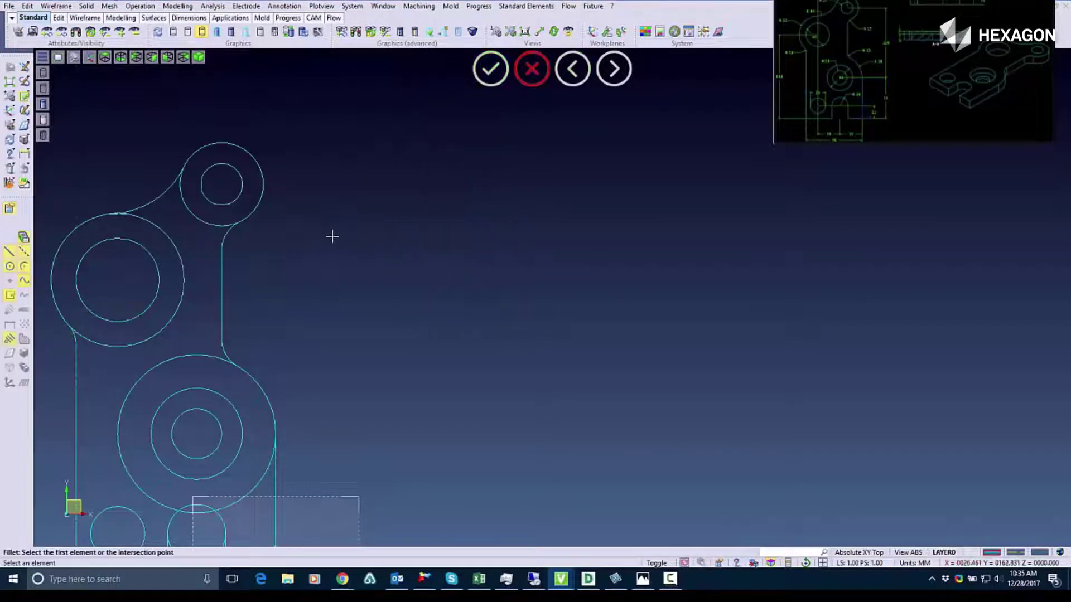
Break away the portions of the 38 mm radius circle that lie inside the plate outline
{"action": "scroll", "coordinate": [337, 186], "scroll_direction": "down", "scroll_amount": 3}
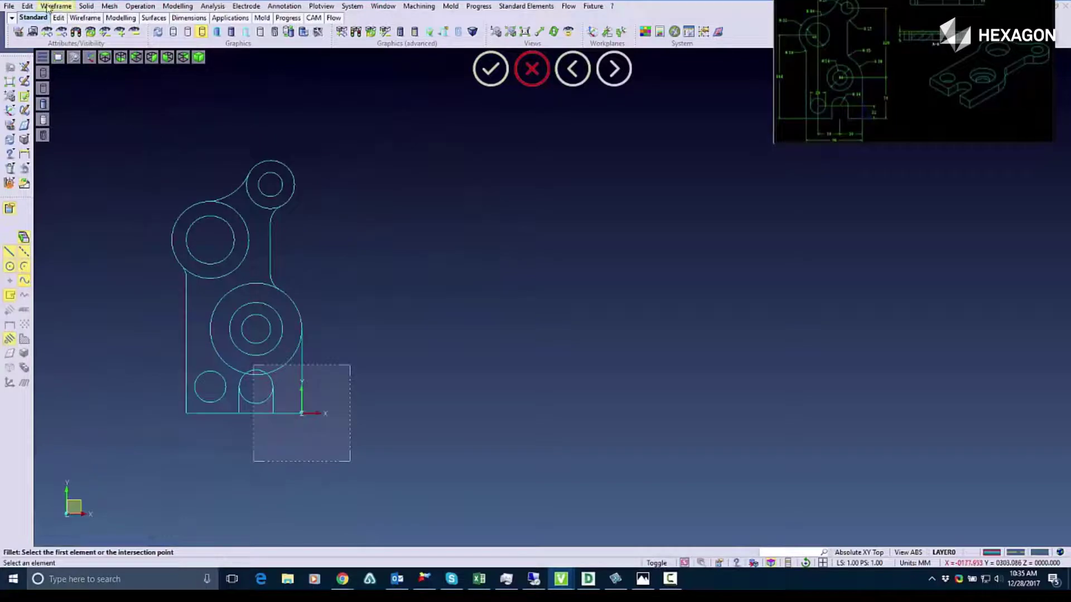
{"action": "left_click", "coordinate": [26, 6]}
{"action": "left_click", "coordinate": [53, 292]}
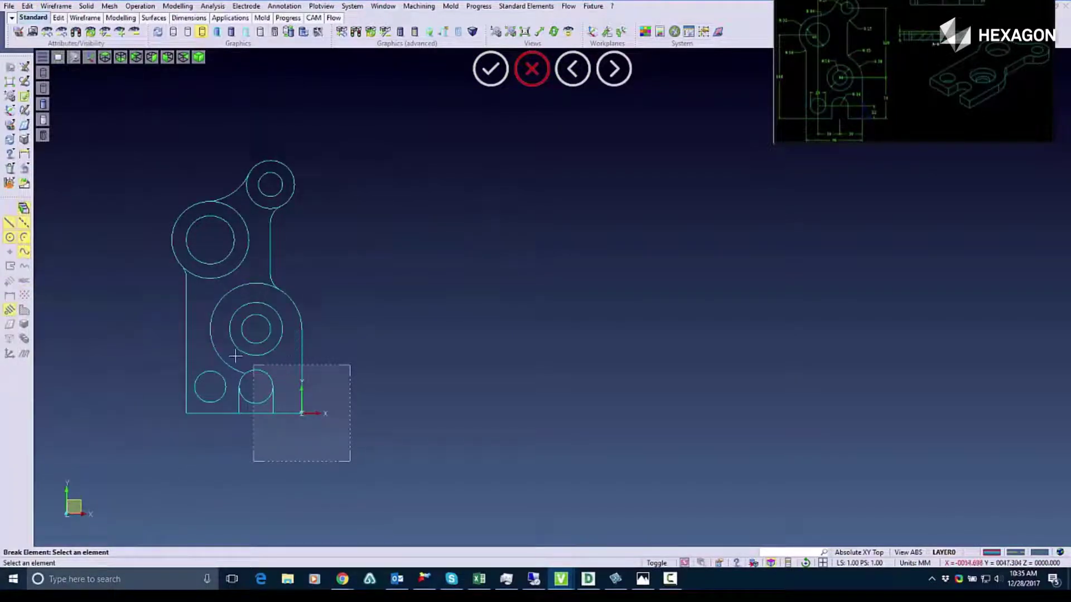
{"action": "left_click", "coordinate": [219, 358]}
Break away the lower half of the 14 mm radius circle and the base line segment across the slot opening
{"action": "scroll", "coordinate": [229, 408], "scroll_direction": "up", "scroll_amount": 10}
{"action": "left_click", "coordinate": [27, 6]}
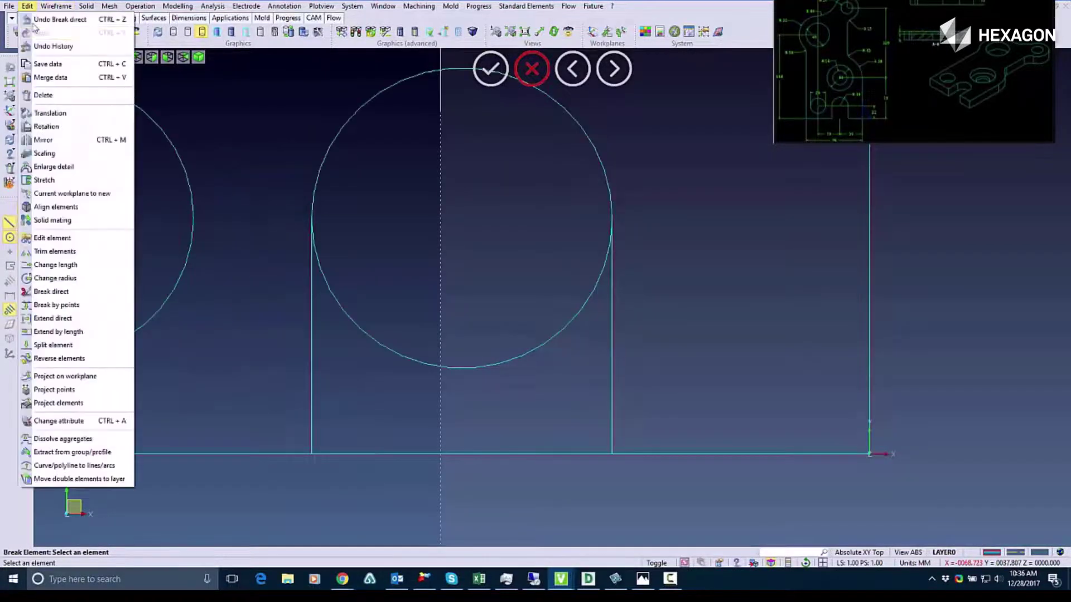
{"action": "left_click", "coordinate": [51, 292]}
{"action": "left_click", "coordinate": [410, 365]}
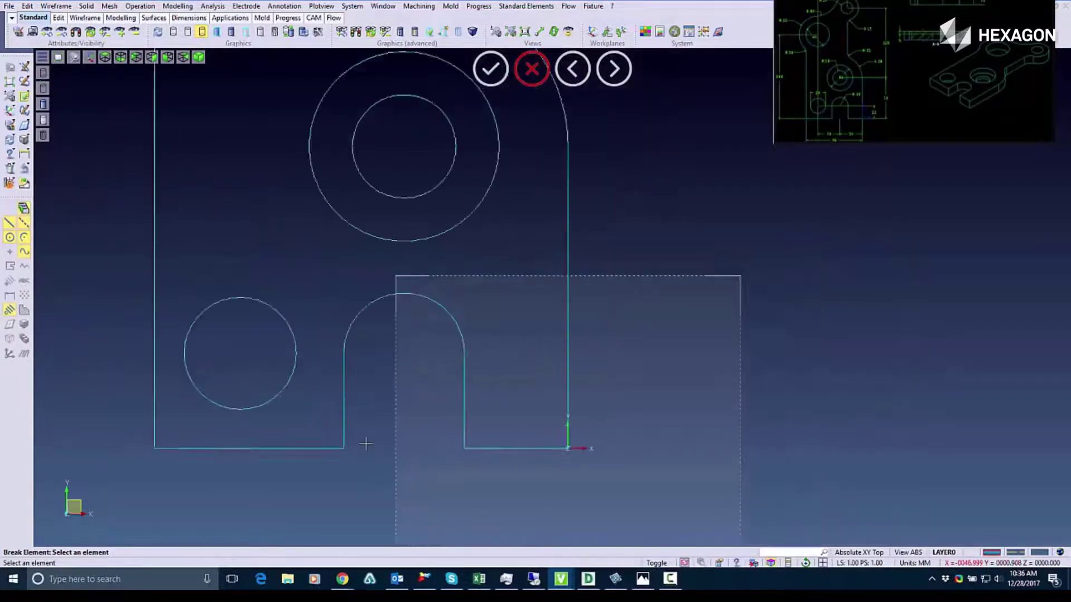
Create a closed profile from the plate's outer outline, starting at the long left vertical line
{"action": "scroll", "coordinate": [361, 443], "scroll_direction": "down", "scroll_amount": 8}
{"action": "left_click", "coordinate": [55, 6]}
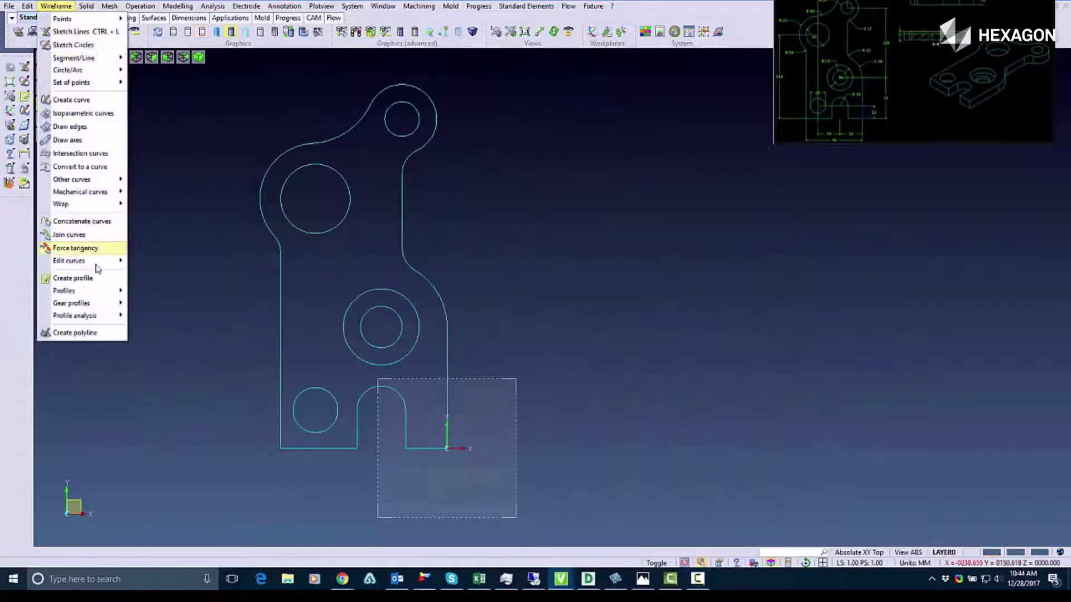
{"action": "mouse_move", "coordinate": [64, 291]}
{"action": "left_click", "coordinate": [148, 305]}
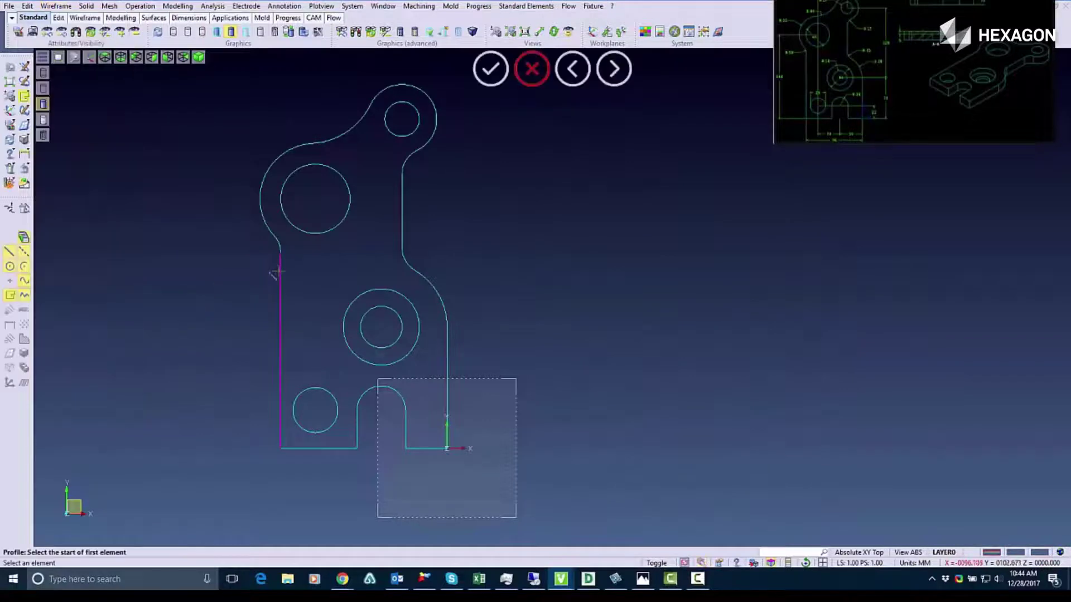
{"action": "left_click", "coordinate": [280, 269]}
{"action": "key", "text": "Return"}
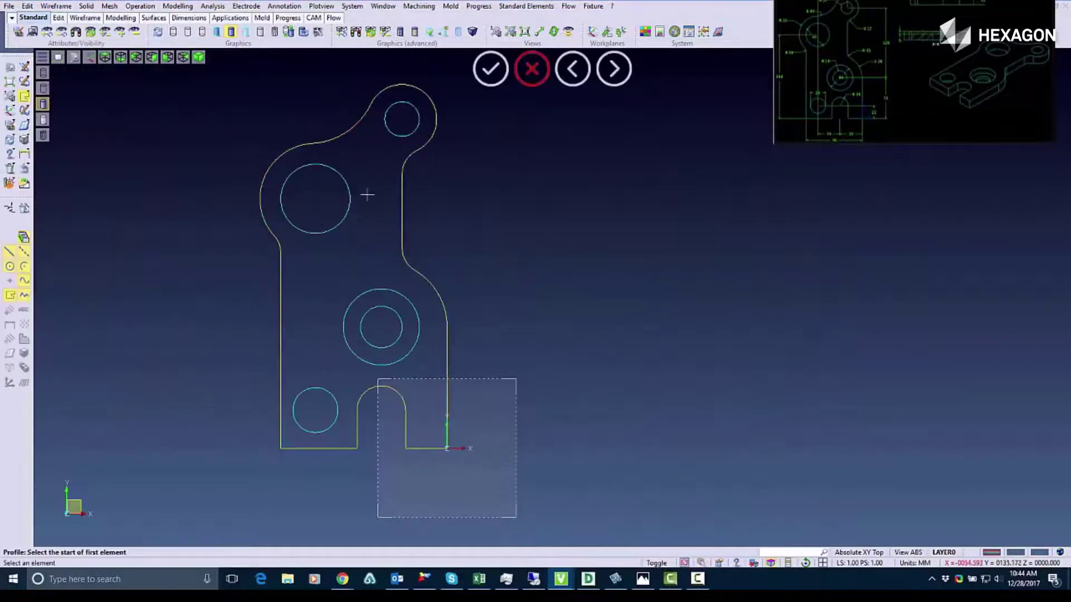
Convert the hole and counterbore circles inside the outline into profiles
{"action": "left_click", "coordinate": [370, 290]}
{"action": "left_click", "coordinate": [362, 319]}
{"action": "left_click", "coordinate": [322, 389]}
Extrude the outer outline profile as a body with a first distance of 15 mm
{"action": "middle_click_drag", "start_coordinate": [329, 328], "coordinate": [295, 144]}
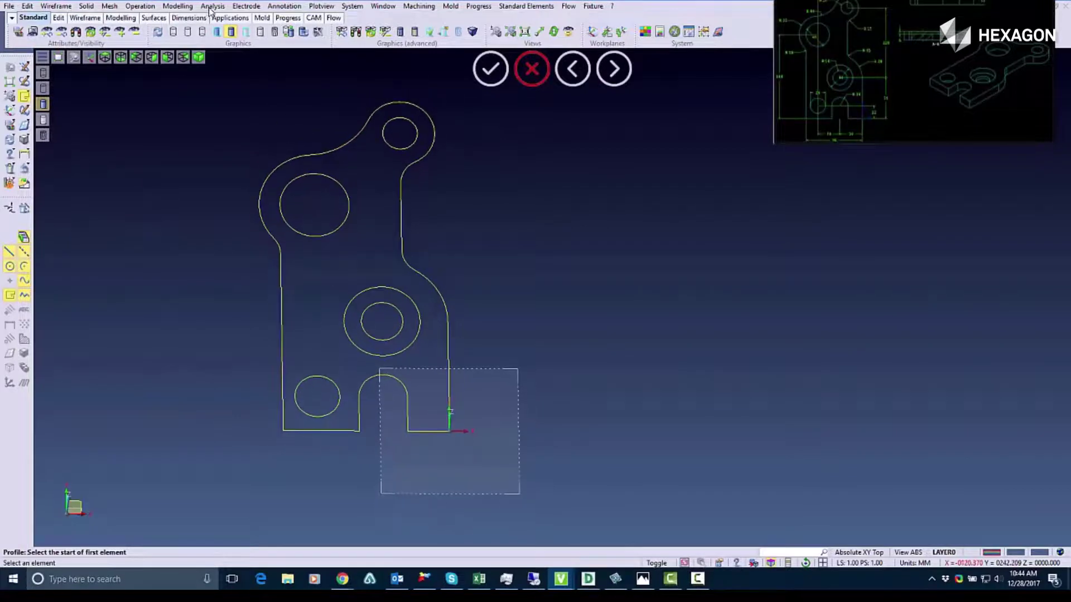
{"action": "left_click", "coordinate": [177, 6]}
{"action": "left_click", "coordinate": [193, 49]}
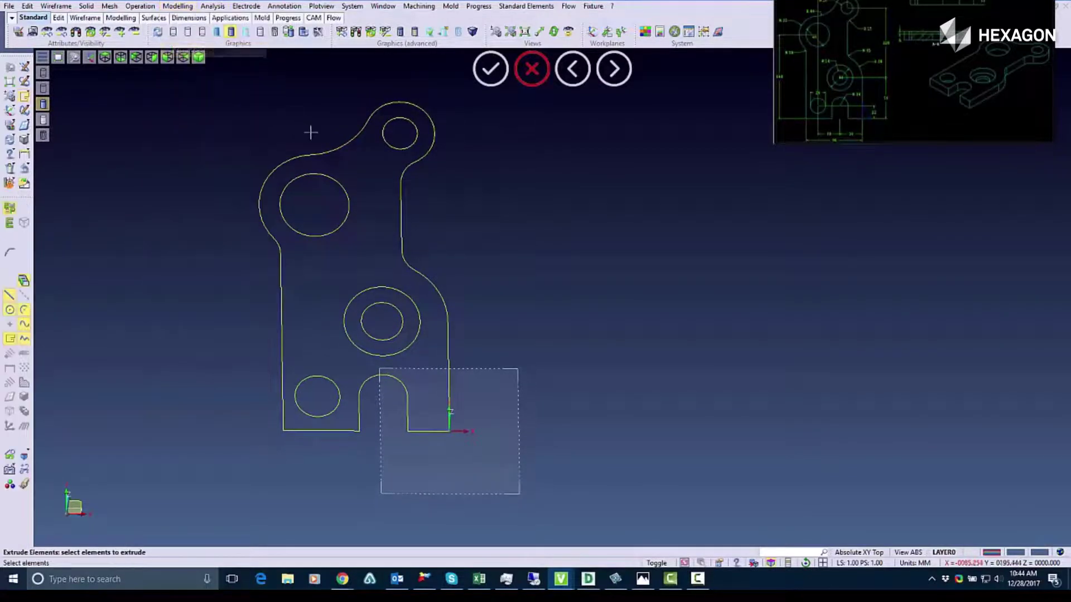
{"action": "left_click", "coordinate": [330, 150]}
{"action": "middle_click", "coordinate": [480, 193]}
{"action": "middle_click", "coordinate": [489, 254]}
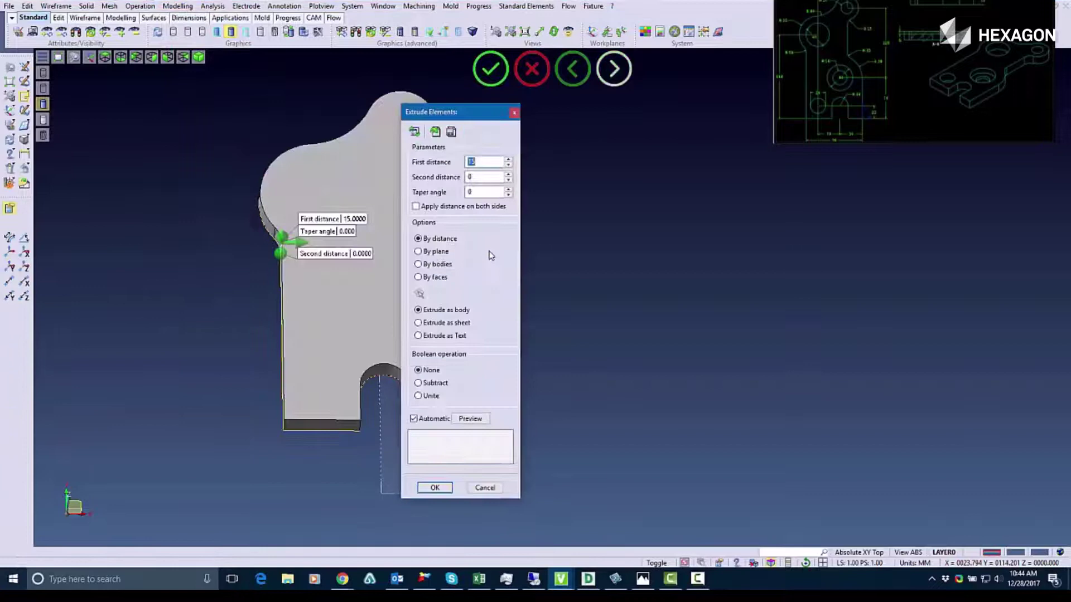
{"action": "middle_click", "coordinate": [618, 256]}
Cut the four hole profiles through the plate body as cavities with a height of 15 mm
{"action": "middle_click_drag", "start_coordinate": [618, 256], "coordinate": [541, 141]}
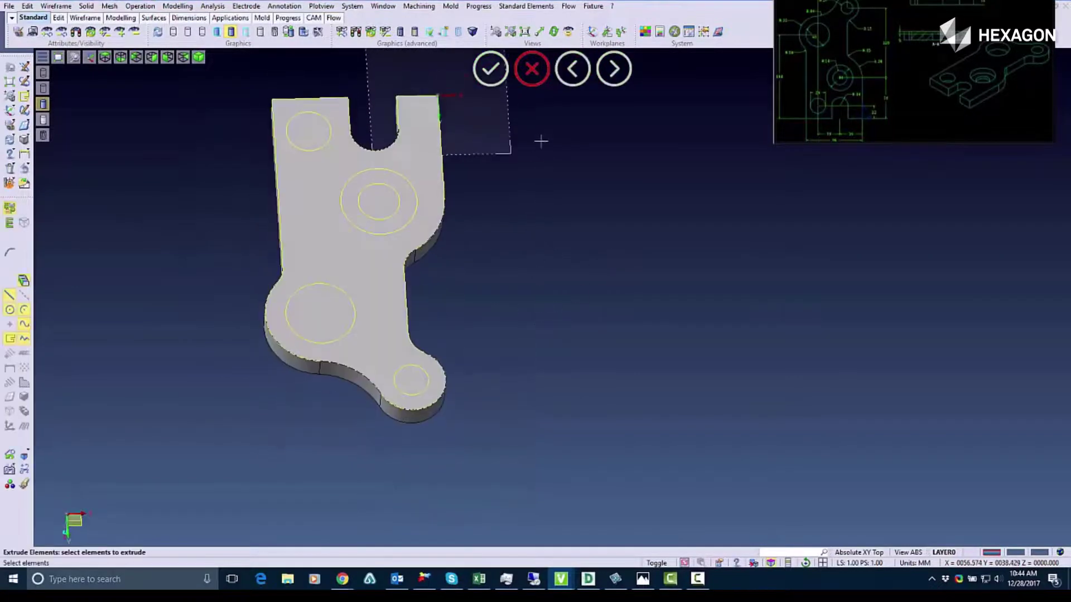
{"action": "left_click", "coordinate": [140, 6]}
{"action": "left_click", "coordinate": [152, 207]}
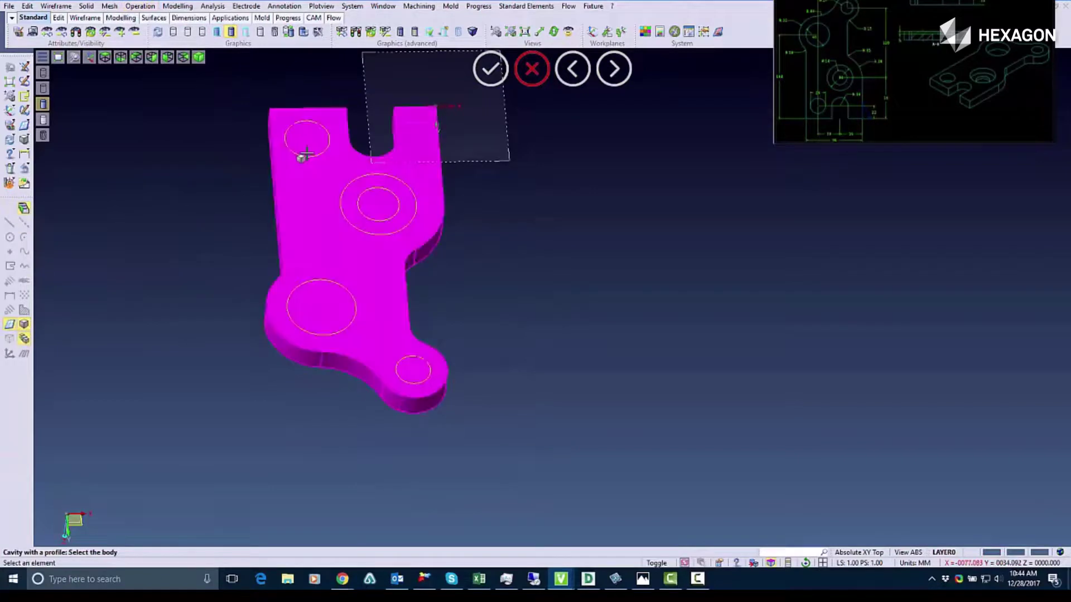
{"action": "left_click", "coordinate": [303, 185]}
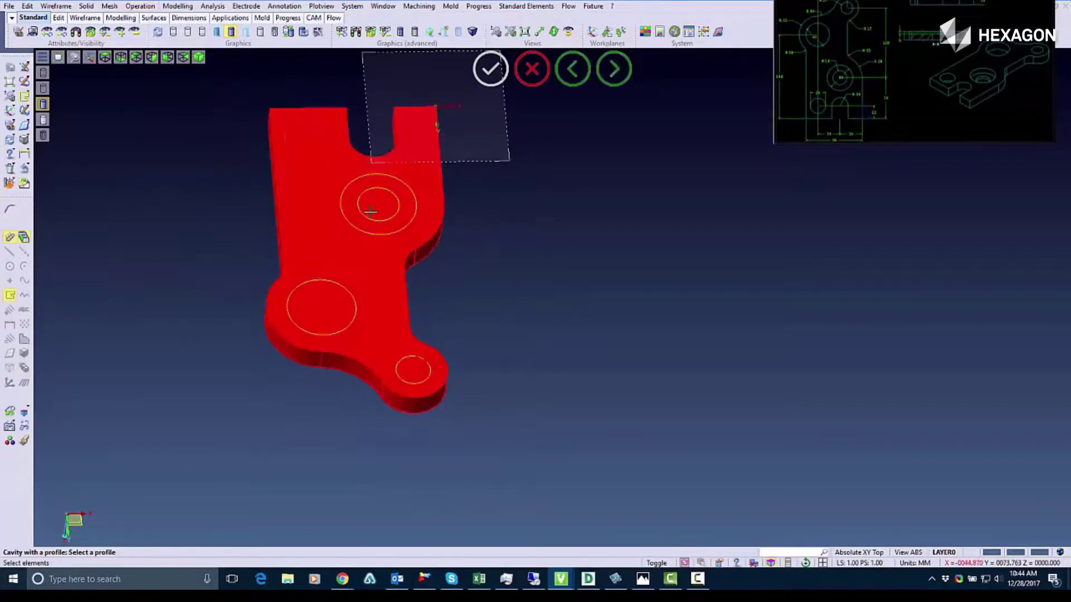
{"action": "left_click", "coordinate": [330, 282]}
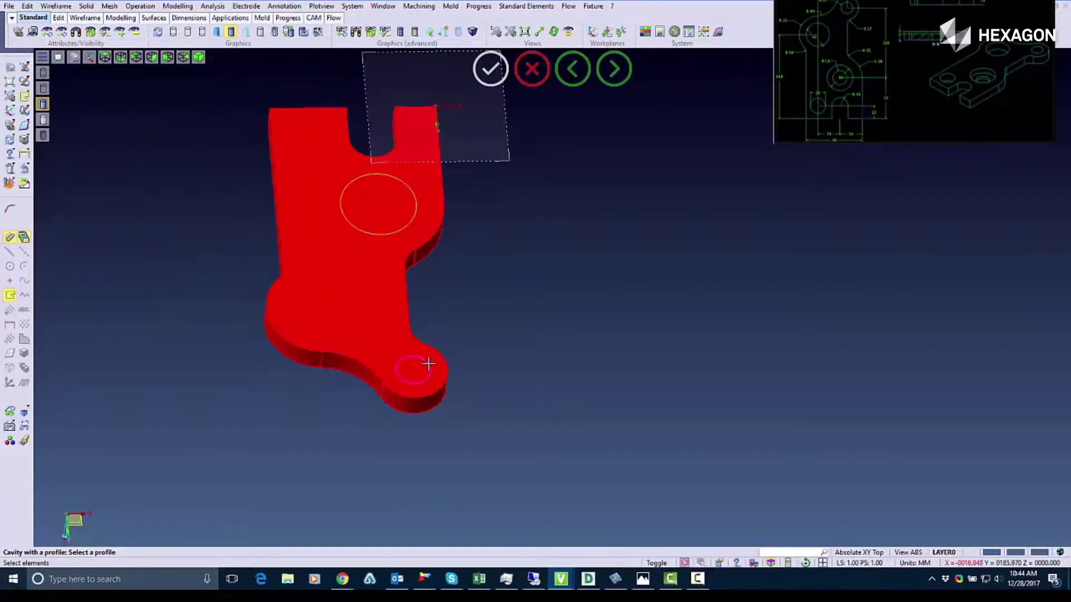
{"action": "right_click", "coordinate": [552, 299]}
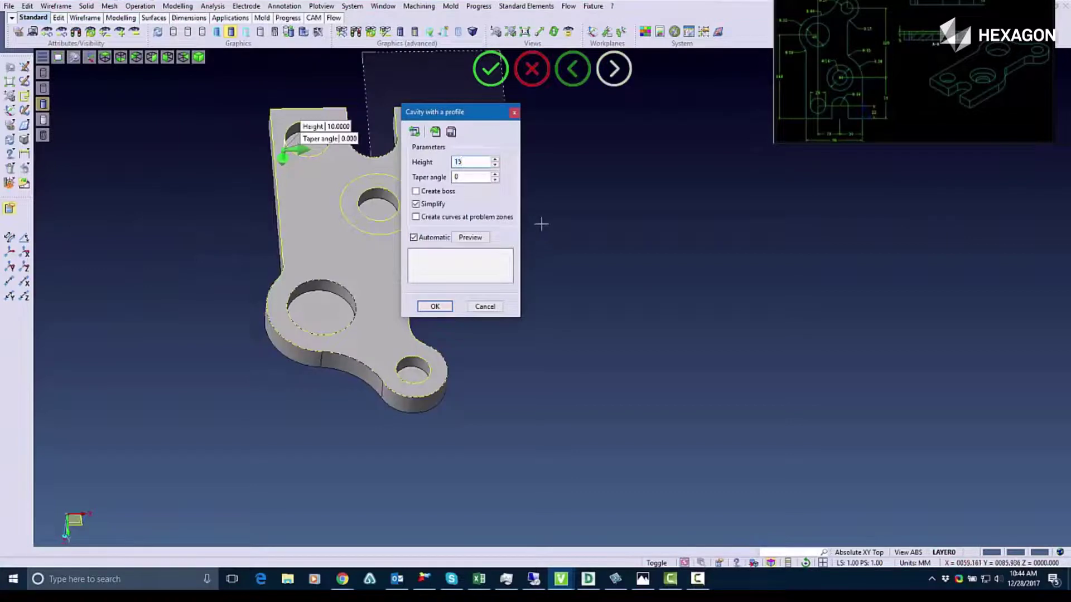
{"action": "right_click", "coordinate": [569, 201]}
Cut the larger concentric circle around the central hole as a cavity with a height of 10 mm
{"action": "left_click", "coordinate": [352, 230]}
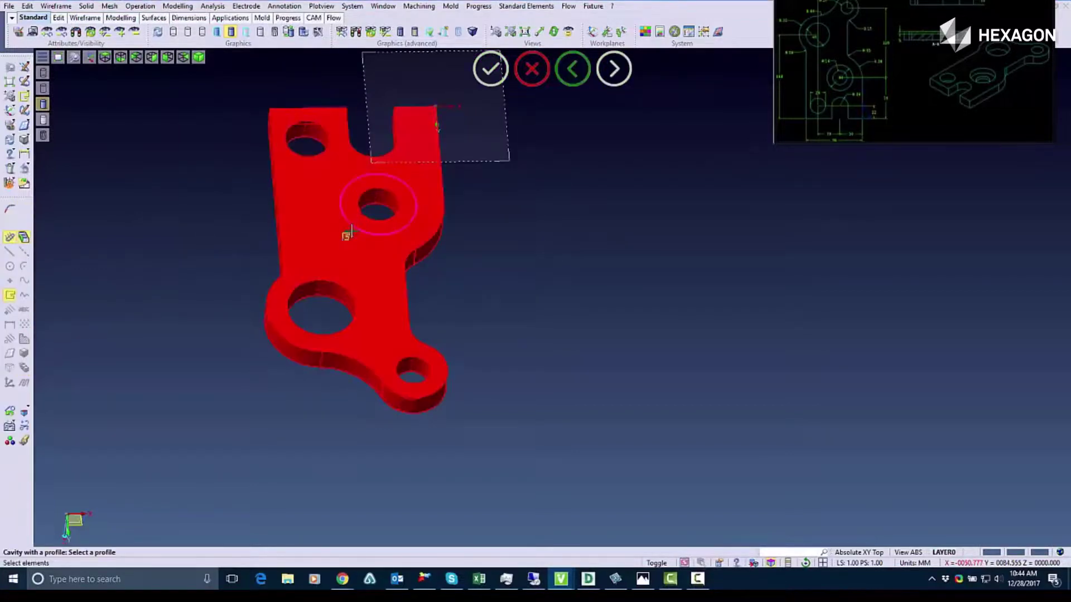
{"action": "left_click", "coordinate": [351, 225]}
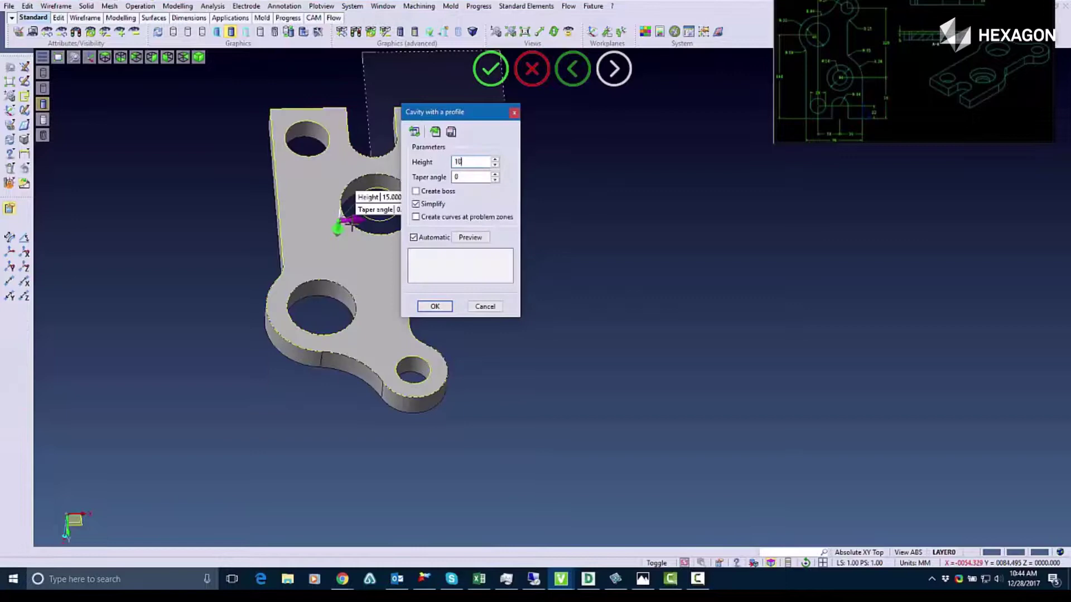
{"action": "type", "text": "10"}
{"action": "left_click", "coordinate": [471, 237]}
{"action": "right_click", "coordinate": [588, 234]}
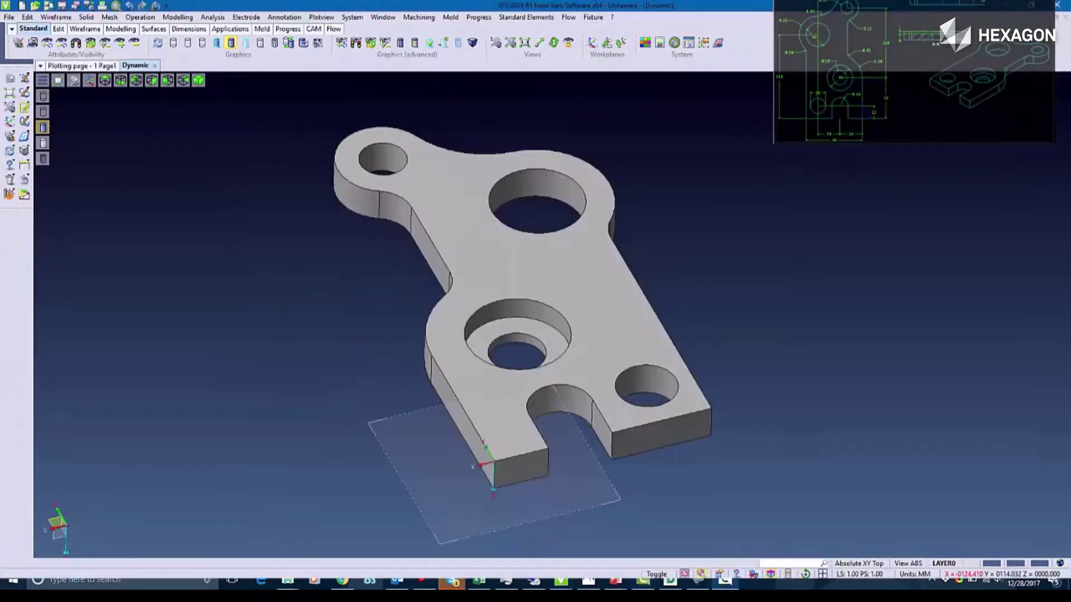